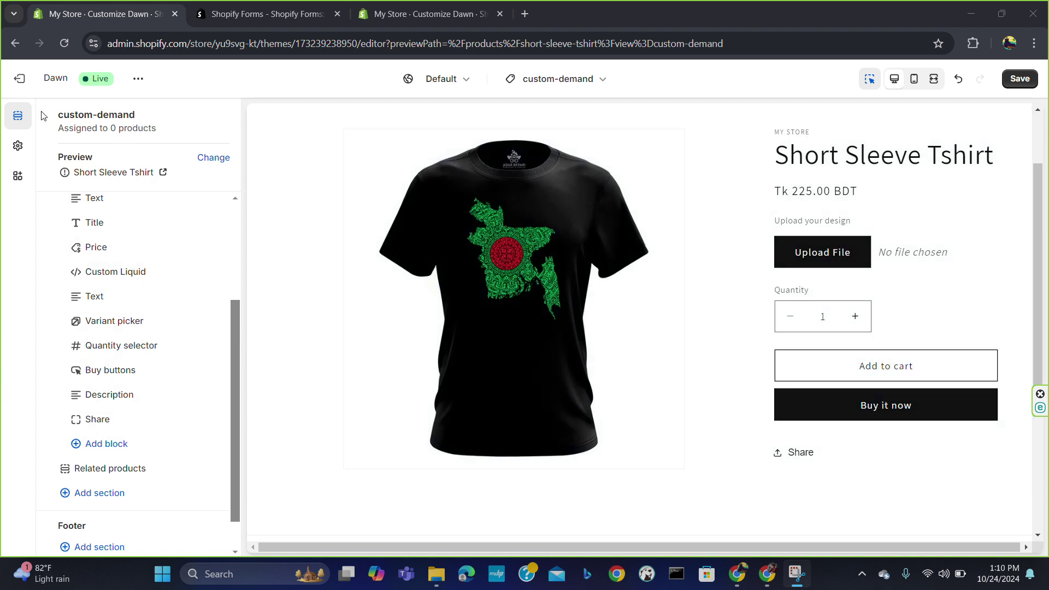
# Step: Exit the theme editor and leave the page, discarding the unsaved changes to the custom-demand template
pyautogui.click(14, 85)
pyautogui.click(14, 86)
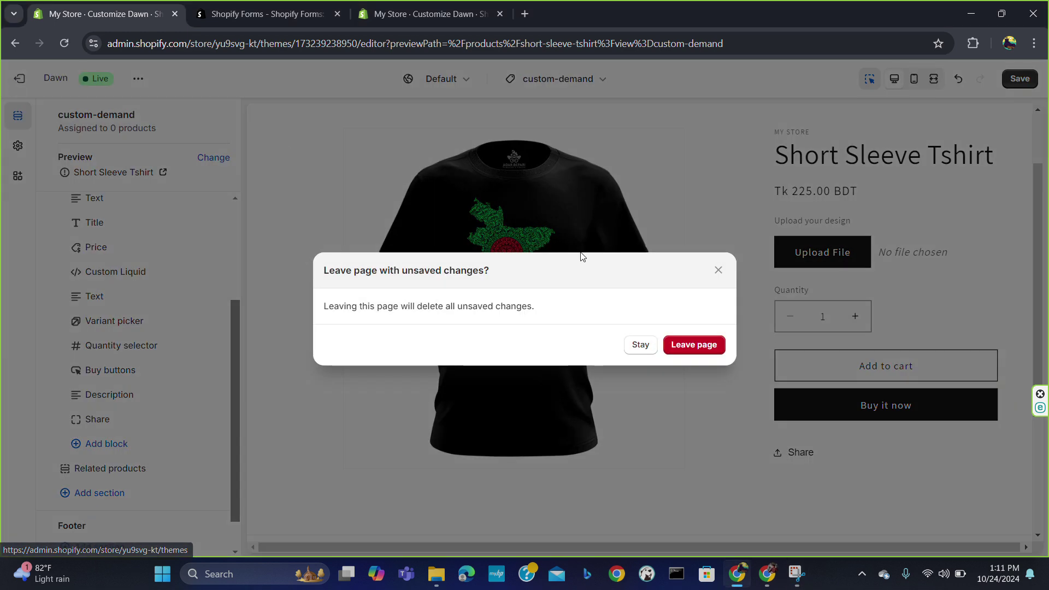
pyautogui.click(706, 353)
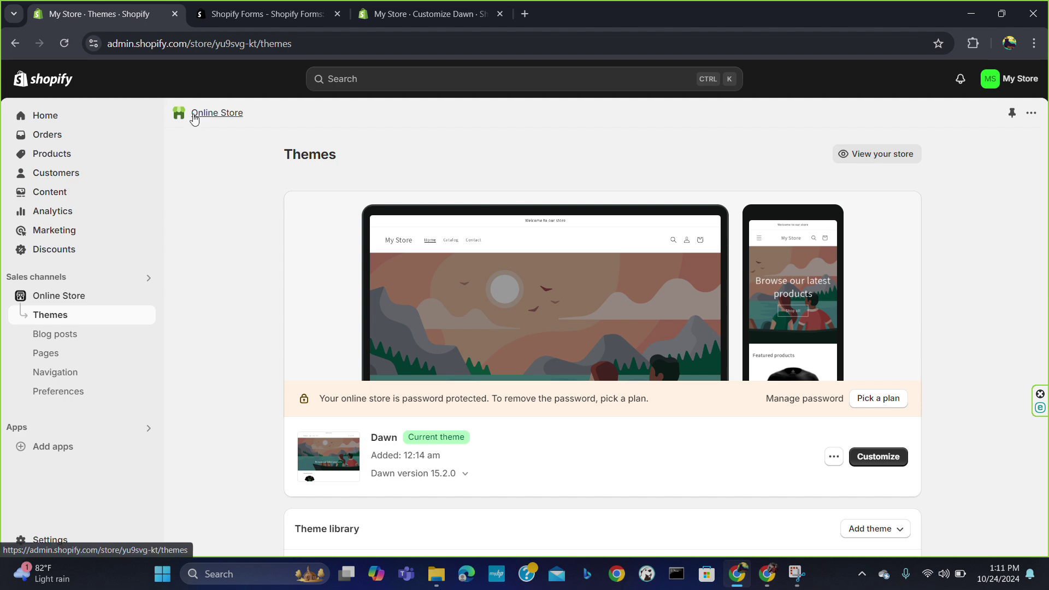
# Step: Close the Shopify Forms tab and preview the Short Sleeve Tshirt from the product list on the online store
pyautogui.click(58, 152)
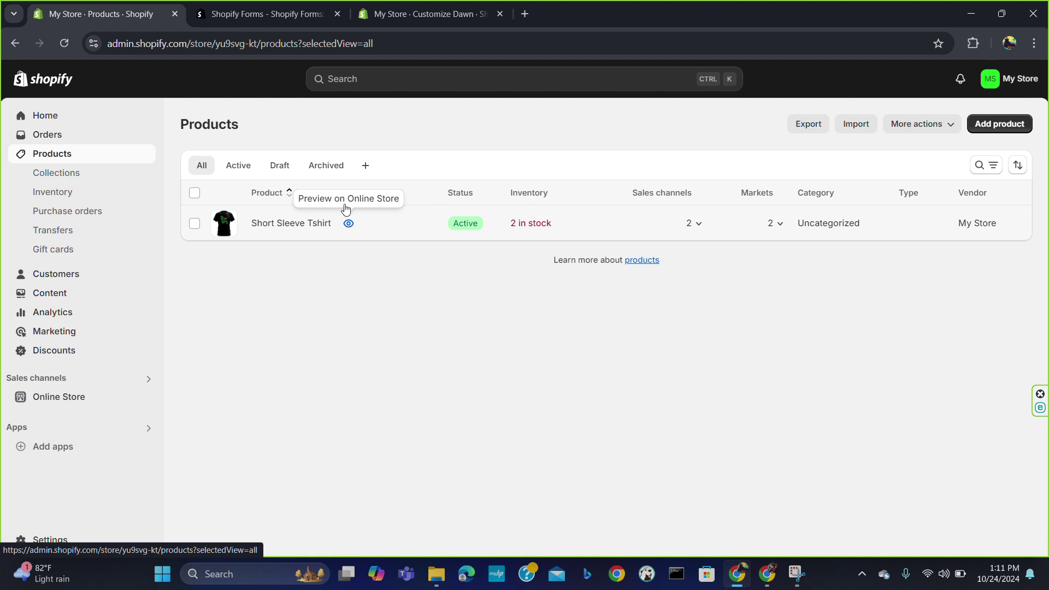
pyautogui.click(337, 14)
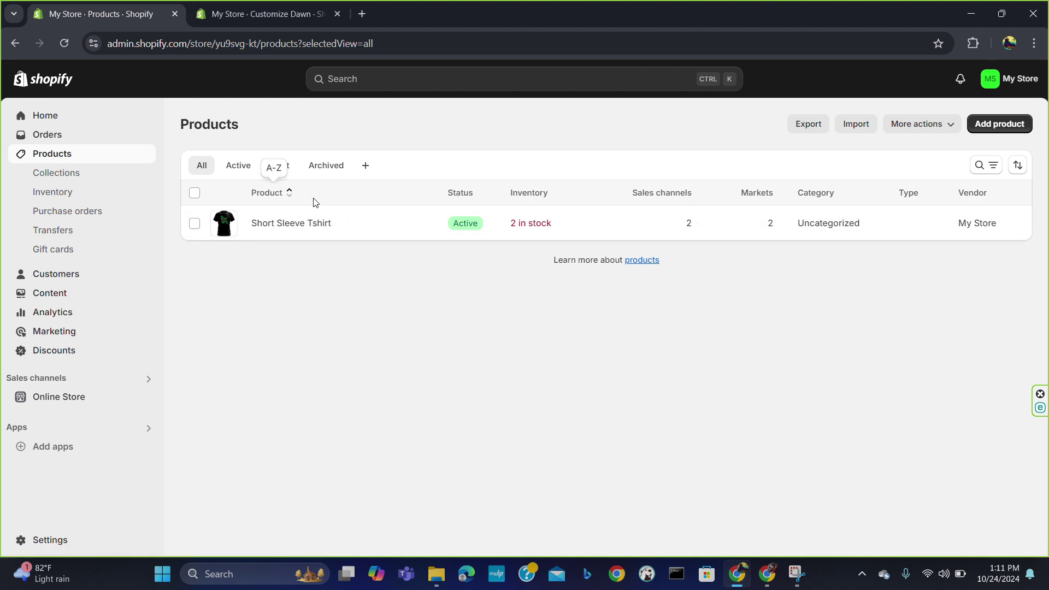
pyautogui.click(347, 224)
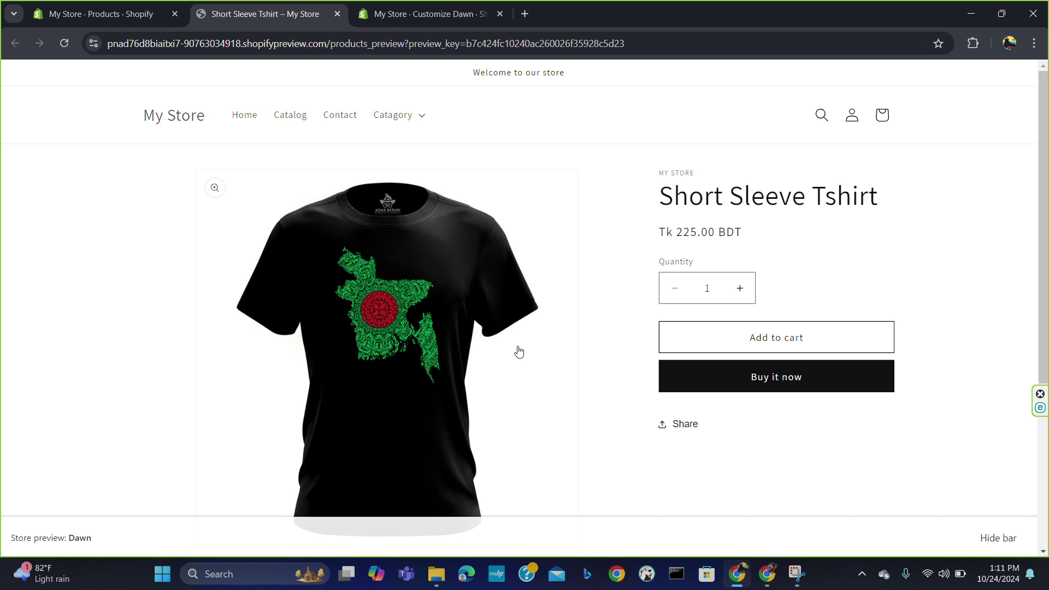
# Step: Open the Short Sleeve Tshirt product in the admin and check which theme templates it offers, without changing the selection
pyautogui.click(127, 18)
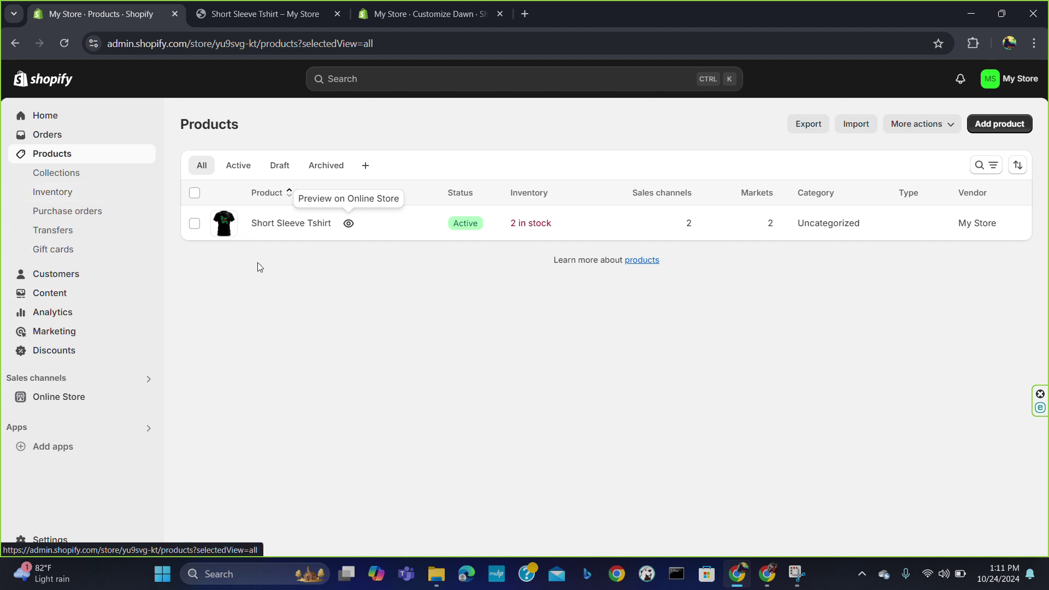
pyautogui.click(311, 223)
pyautogui.scroll(-6, 864, 415)
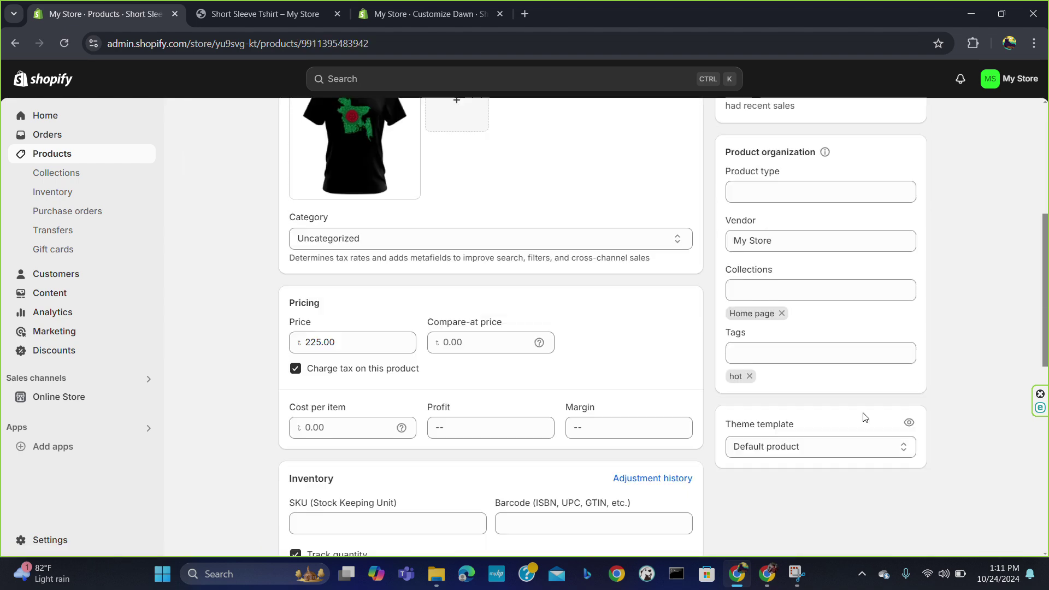
pyautogui.click(884, 424)
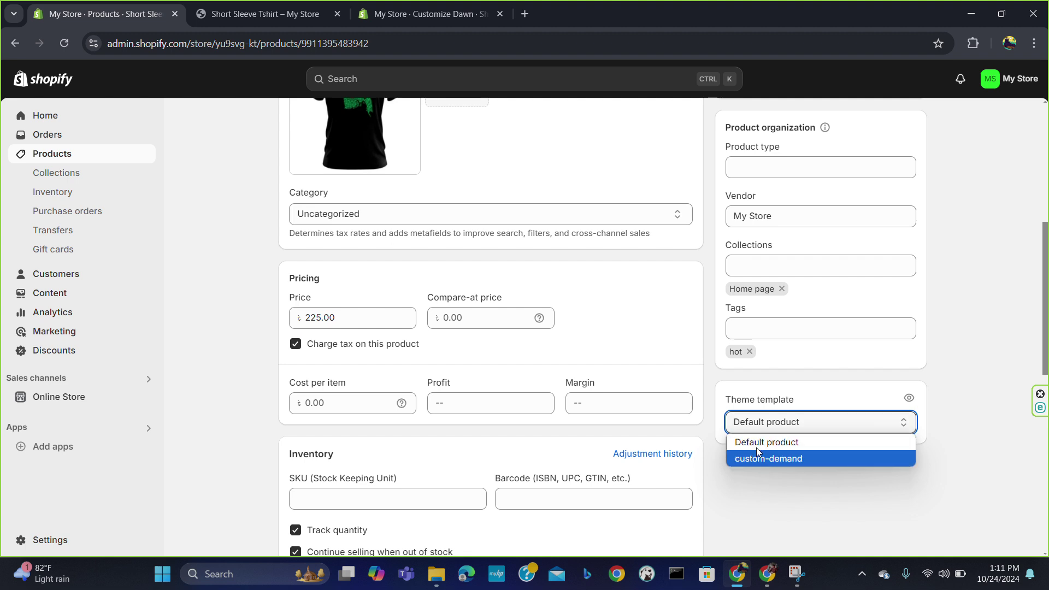
pyautogui.click(981, 341)
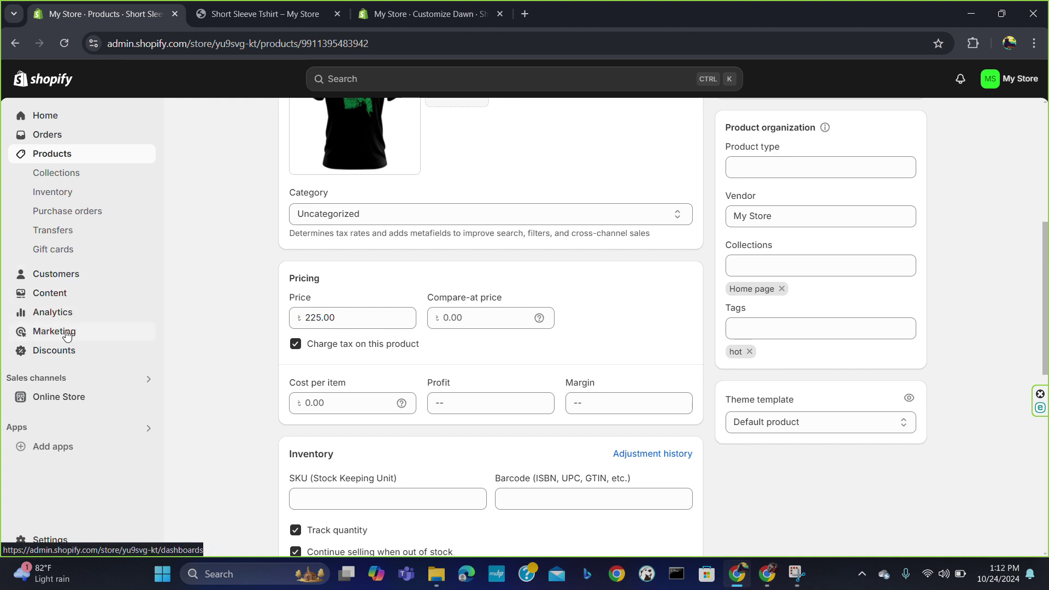
# Step: Open the Dawn theme of the online store in the theme customizer
pyautogui.click(72, 396)
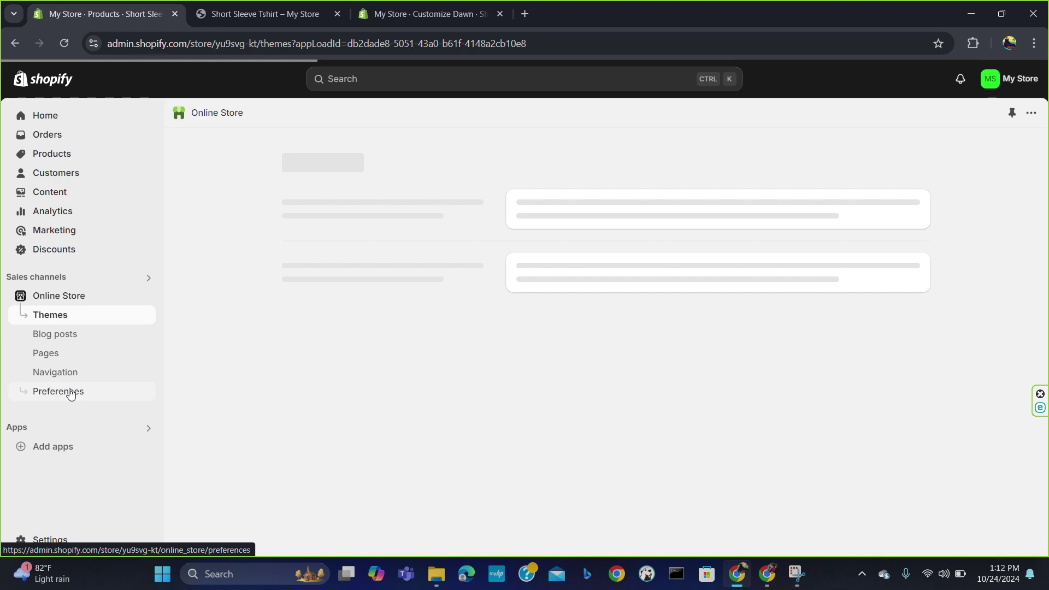
pyautogui.scroll(-3, 559, 349)
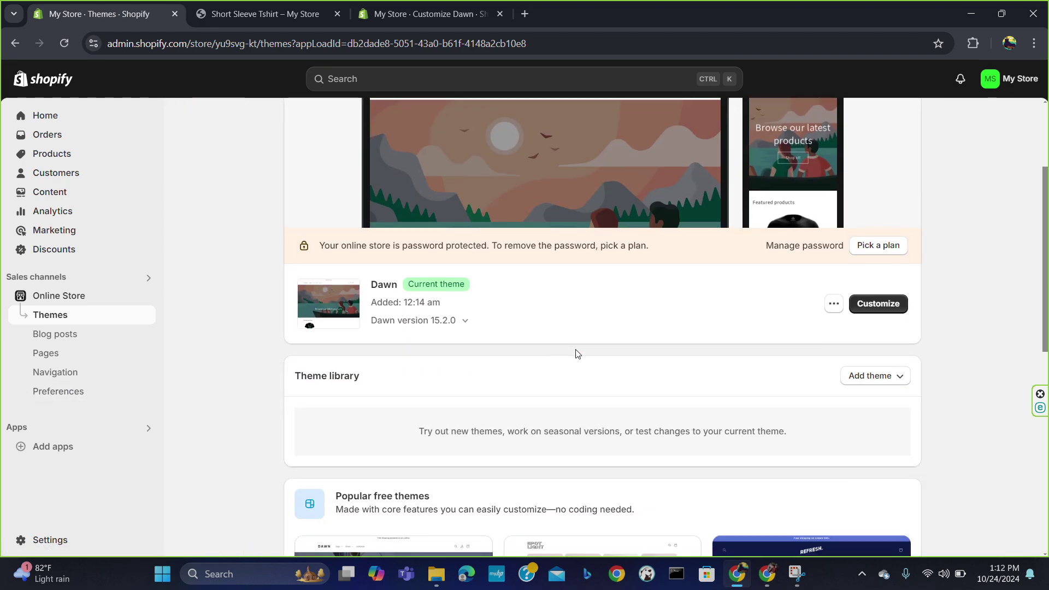
pyautogui.click(853, 302)
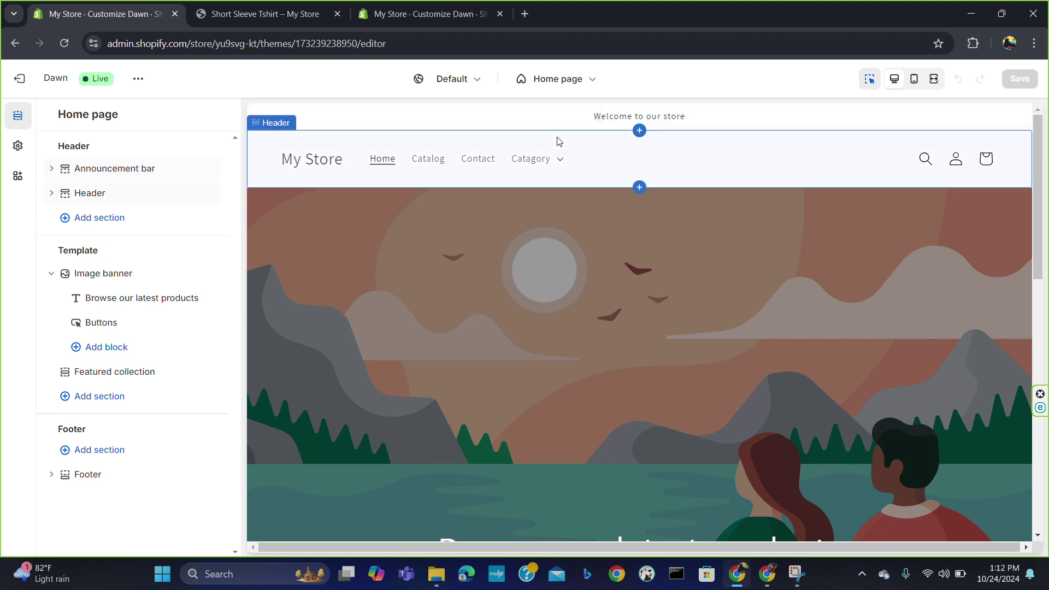
# Step: Look through the theme's pages and its available product templates, then close the list without choosing one
pyautogui.click(582, 87)
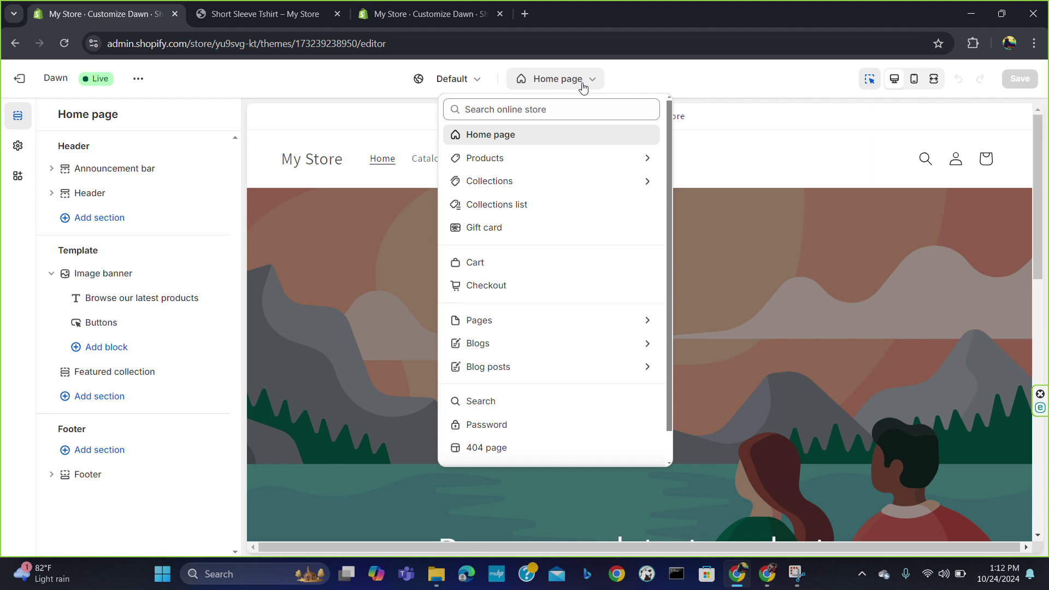
pyautogui.click(583, 86)
pyautogui.click(576, 86)
pyautogui.click(533, 163)
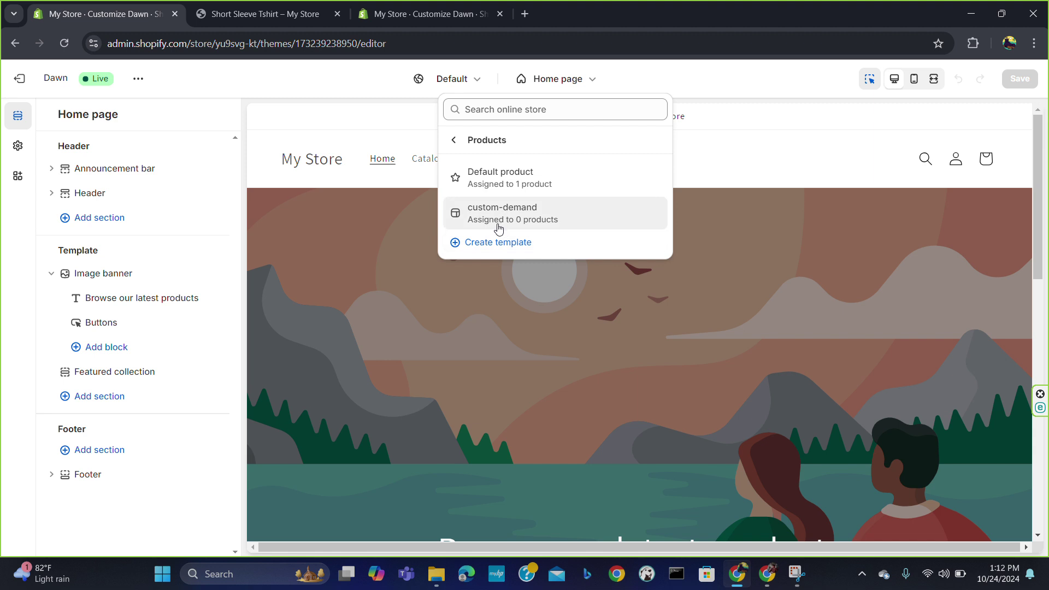
pyautogui.click(758, 146)
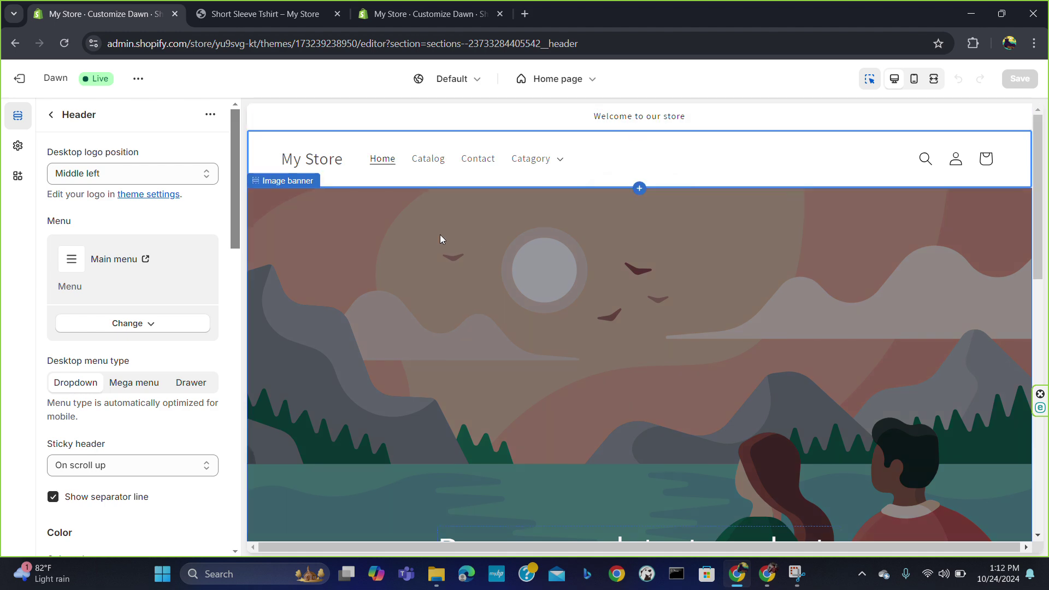
# Step: Examine the Header section's settings and the home page preview, including the Featured collection section
pyautogui.scroll(-1, 152, 337)
pyautogui.scroll(-15, 152, 337)
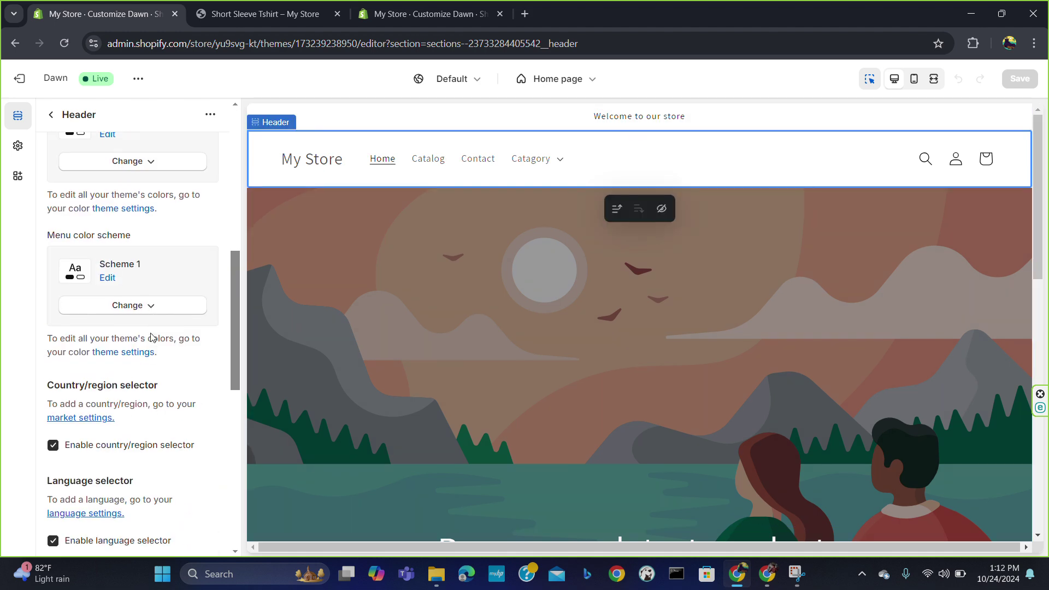
pyautogui.scroll(-4, 152, 337)
pyautogui.scroll(15, 152, 337)
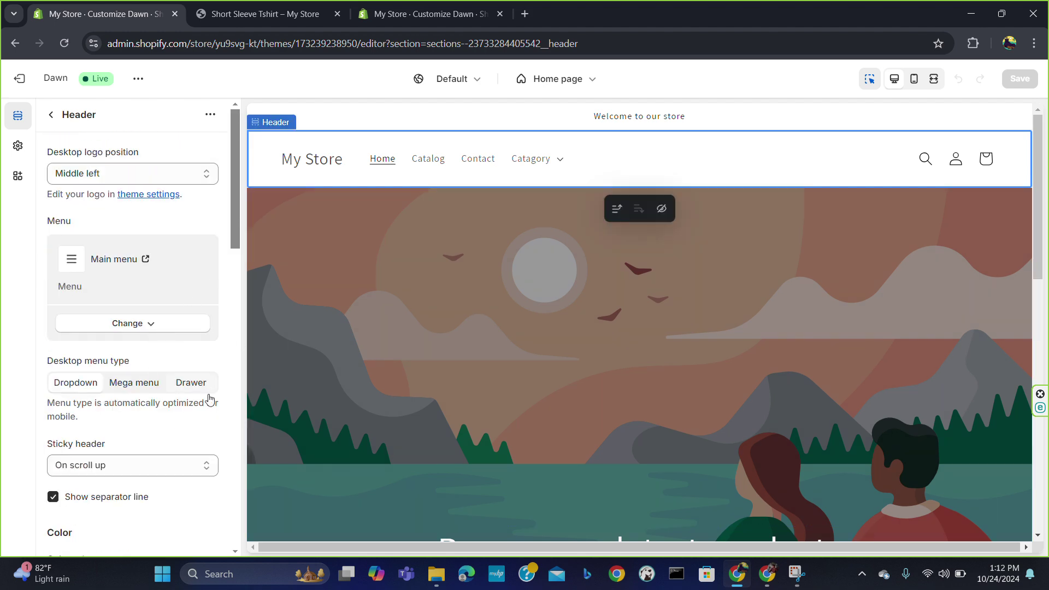
pyautogui.scroll(-5, 669, 336)
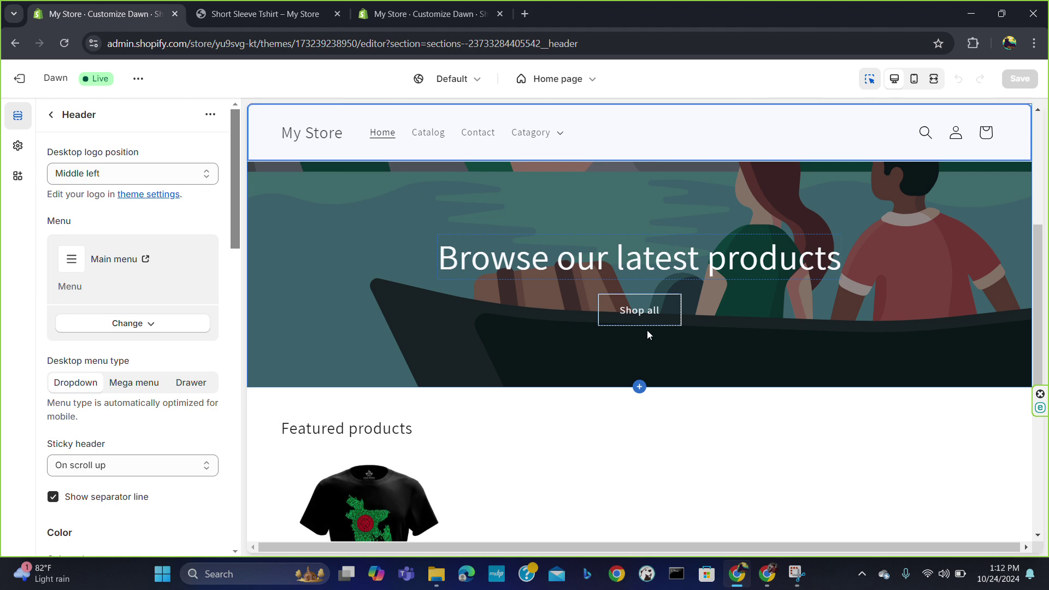
pyautogui.scroll(-3, 487, 392)
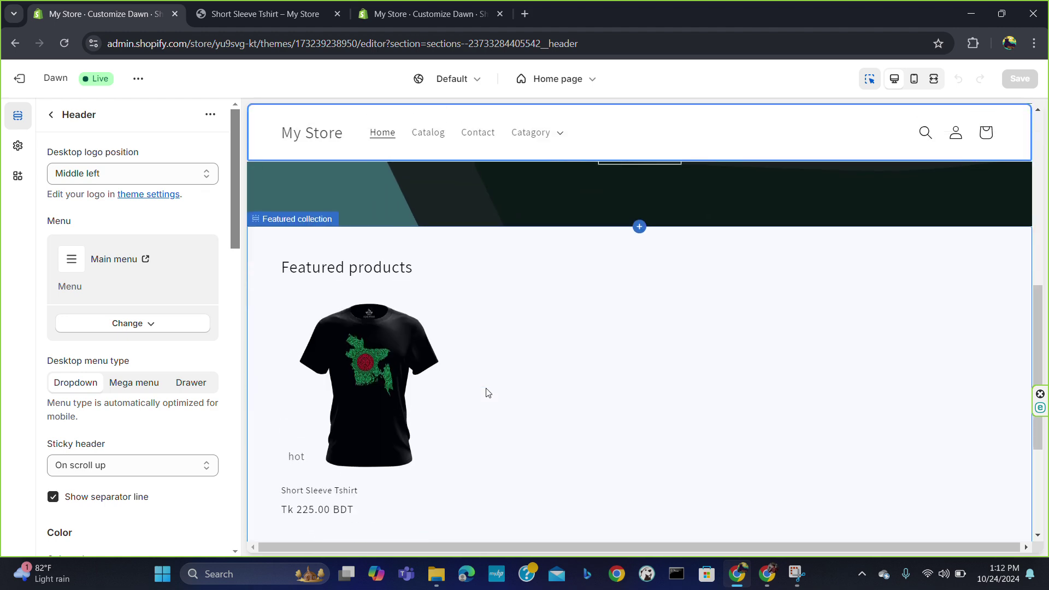
pyautogui.click(375, 419)
pyautogui.scroll(-4, 376, 420)
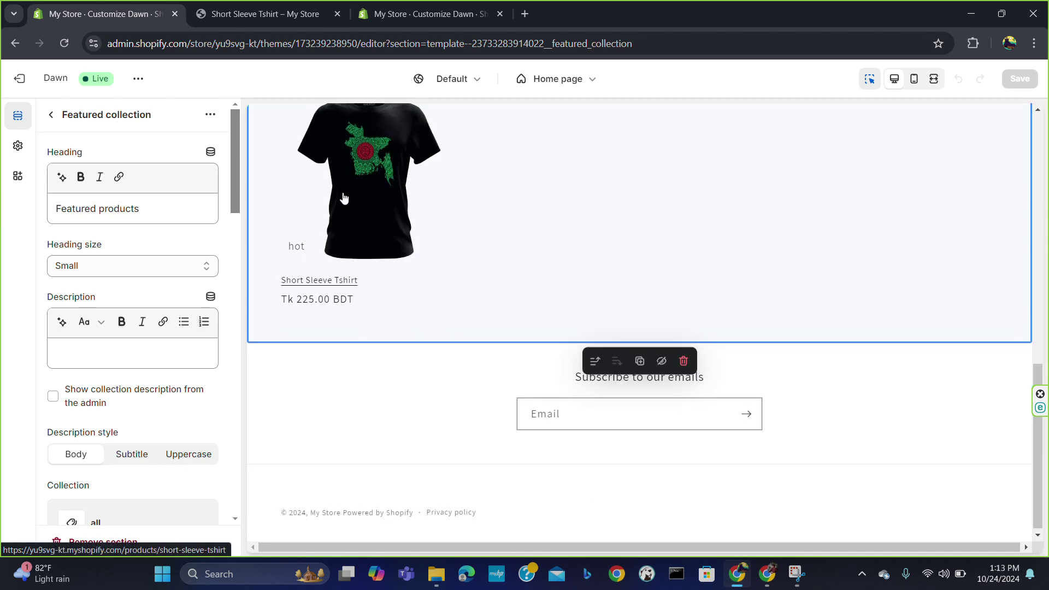
pyautogui.scroll(10, 342, 192)
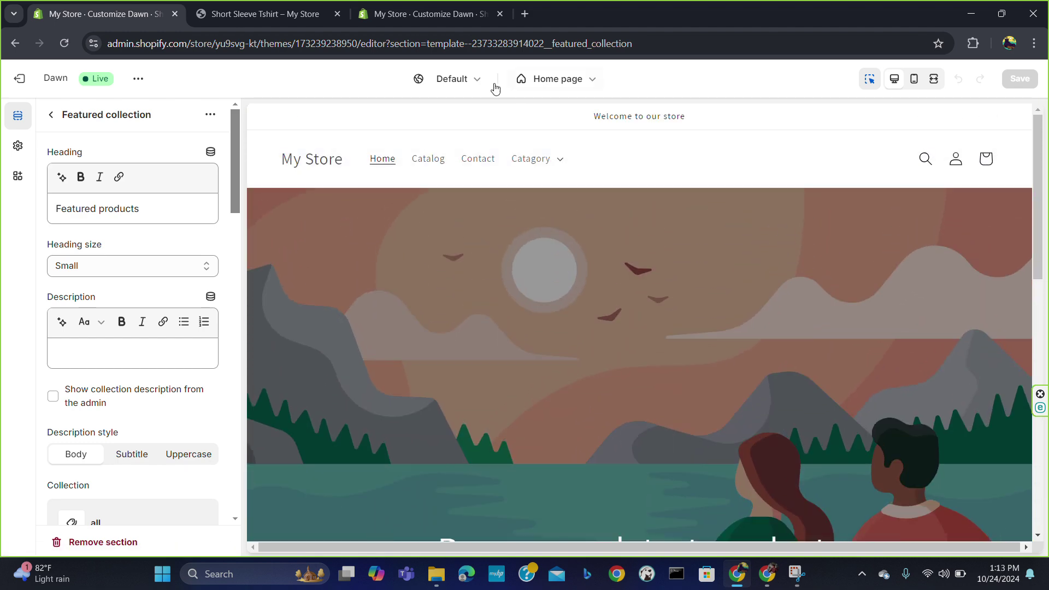
# Step: Switch the theme editor from the home page to the custom-demand product template
pyautogui.click(459, 81)
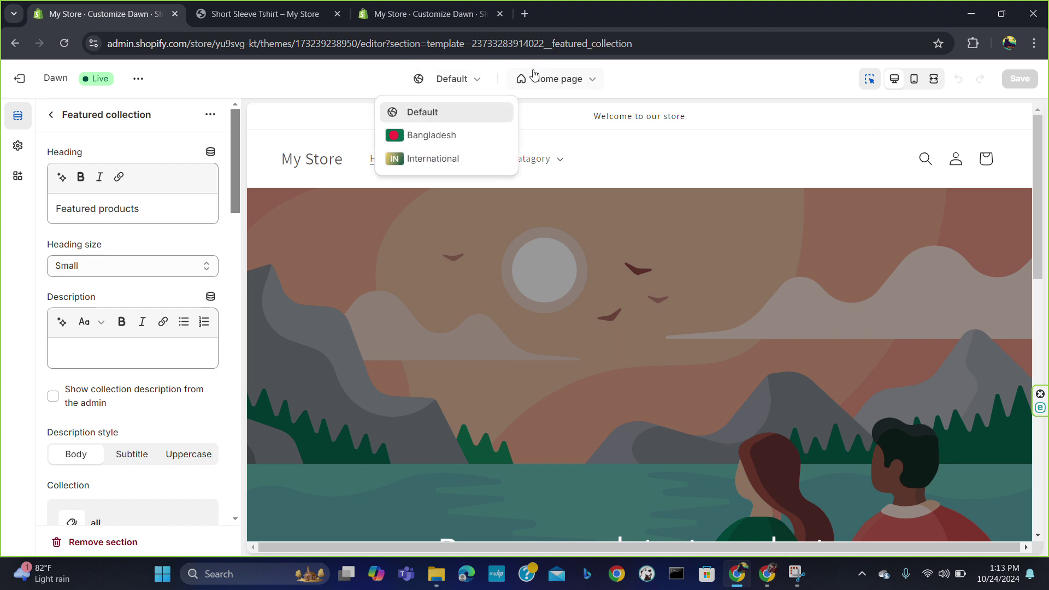
pyautogui.click(534, 86)
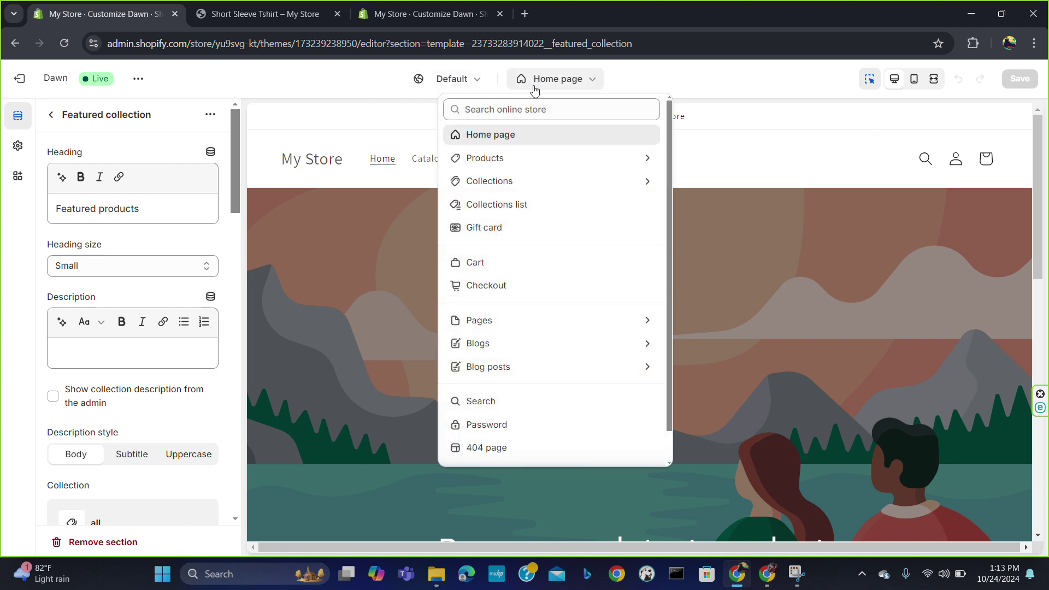
pyautogui.click(514, 166)
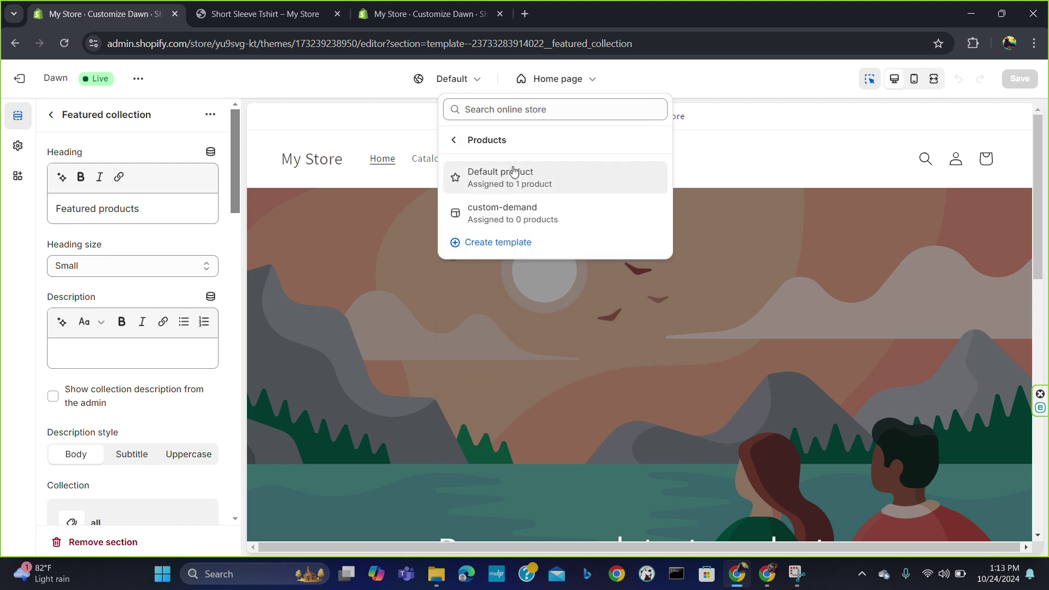
pyautogui.click(506, 220)
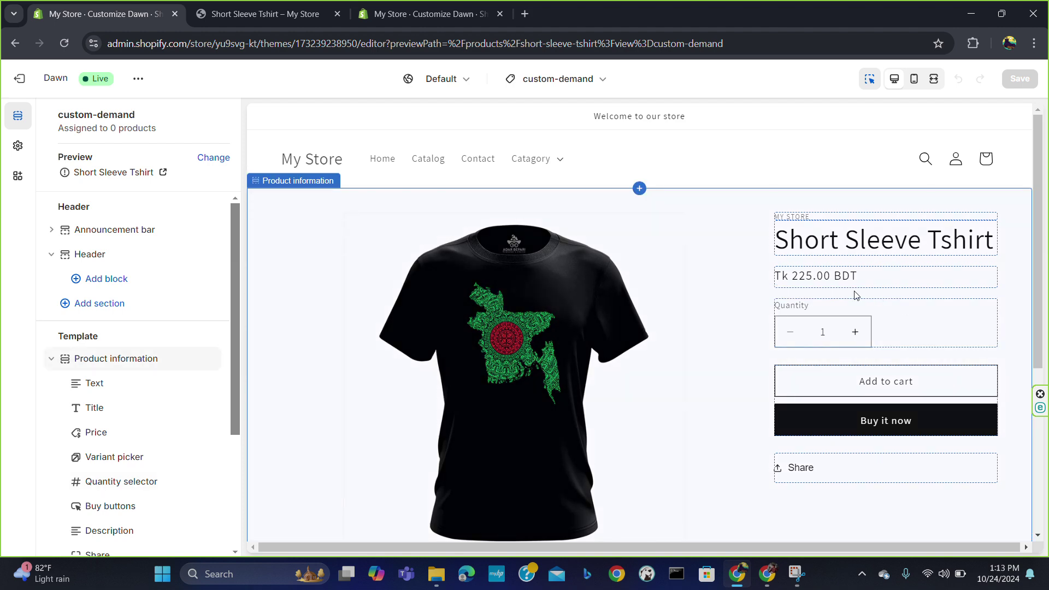
# Step: Add a Custom Liquid block between Variant picker and Quantity selector in Product information, and open its settings
pyautogui.scroll(-2, 132, 465)
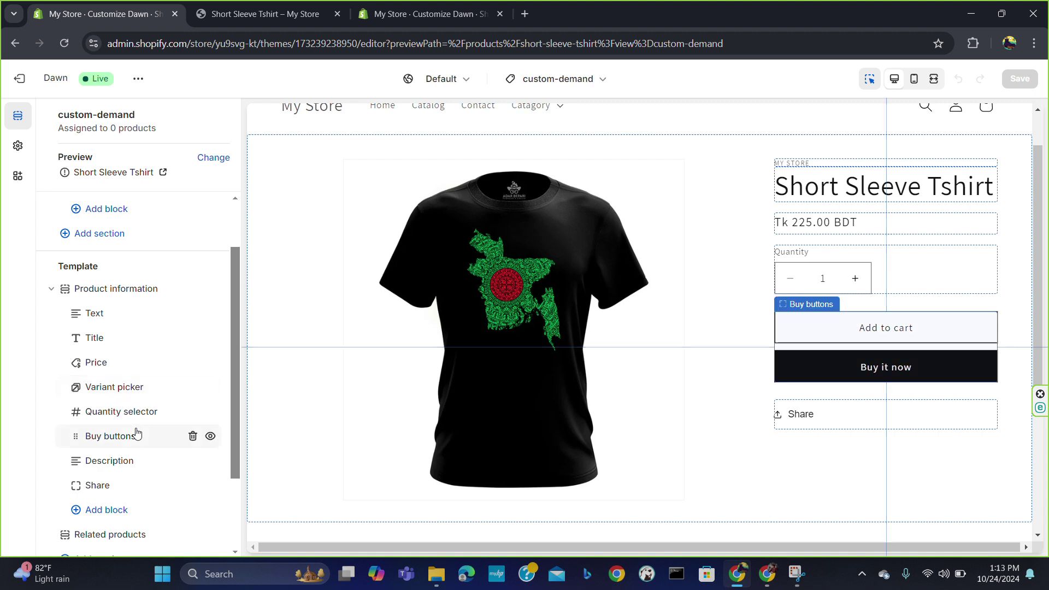
pyautogui.click(144, 399)
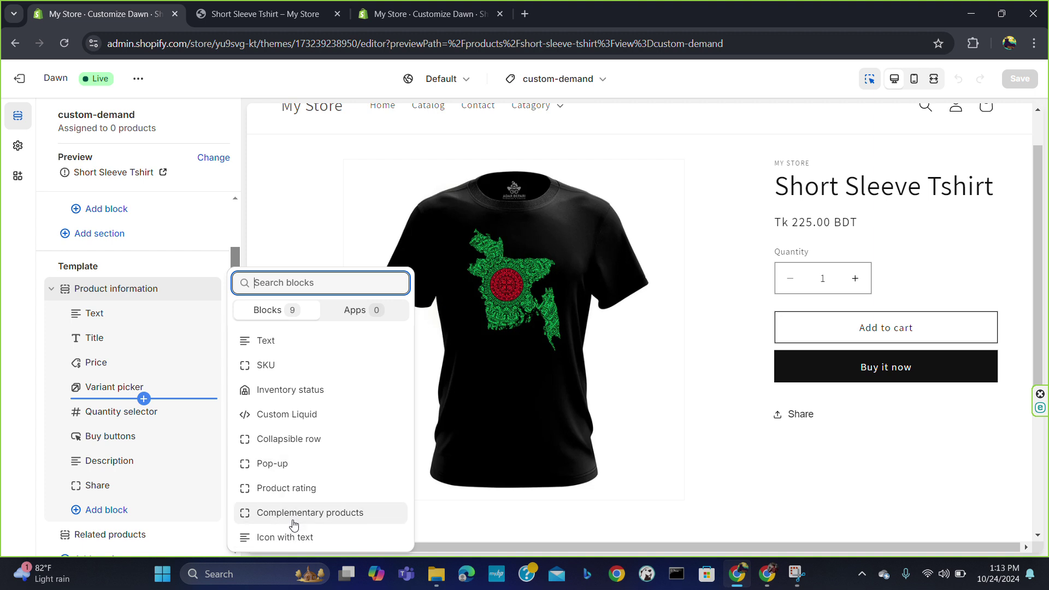
pyautogui.click(300, 416)
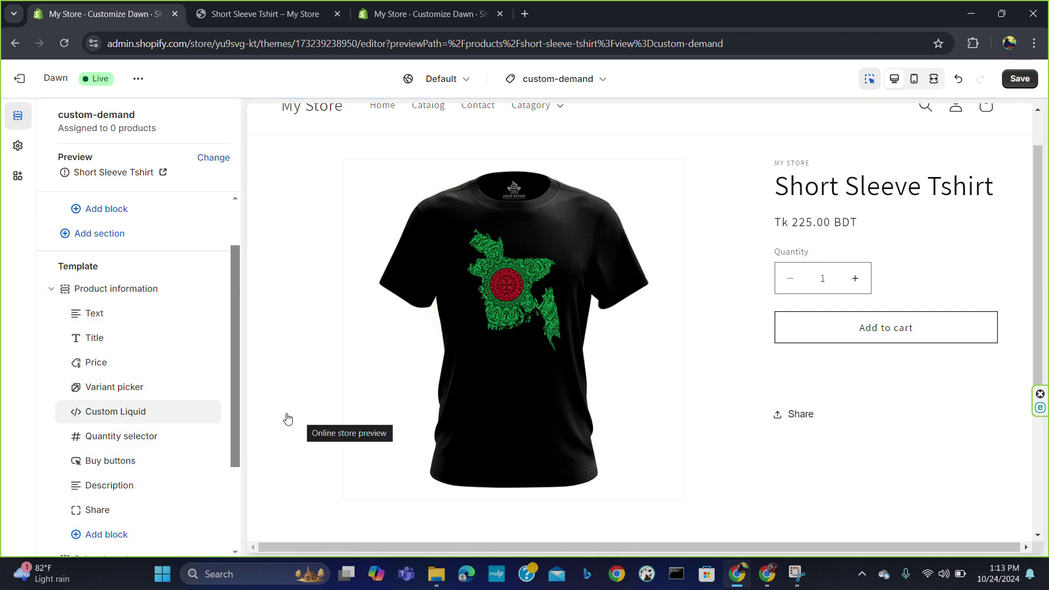
pyautogui.click(121, 412)
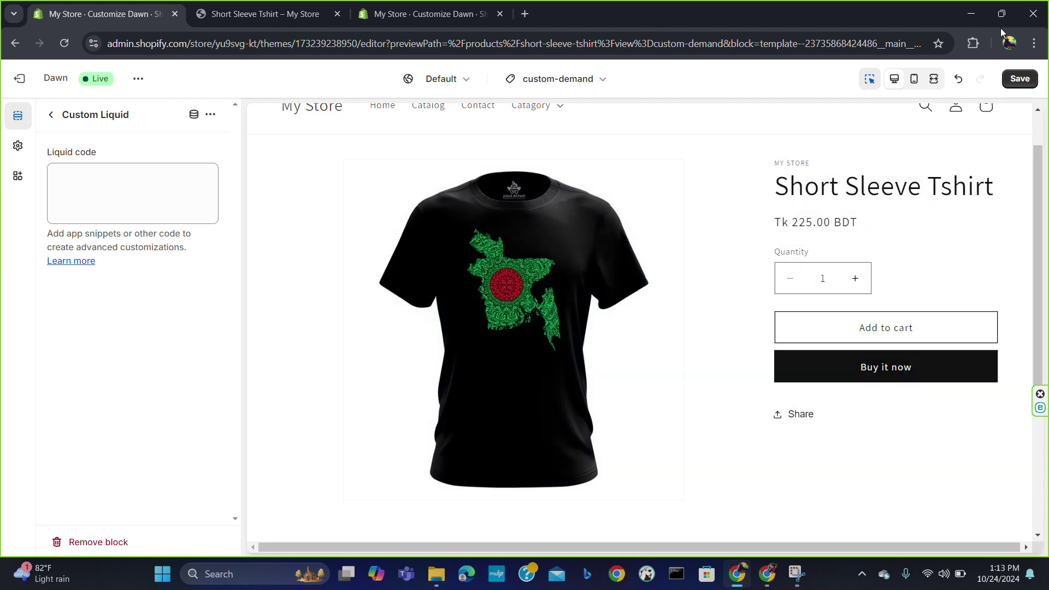
# Step: Switch to the Chrome window with the Shopify product field generator and show its full page address
pyautogui.click(970, 14)
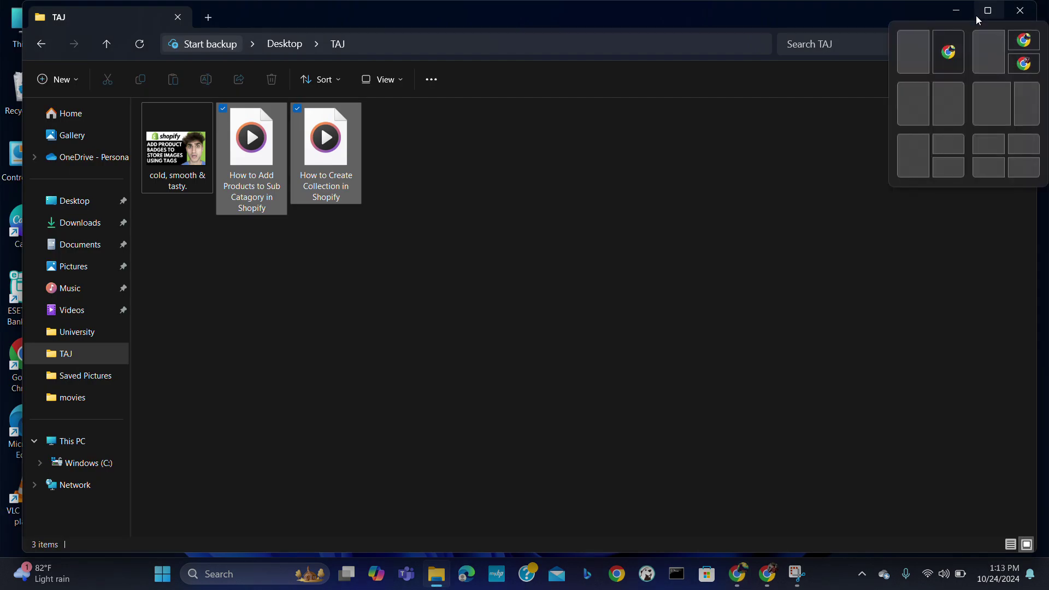
pyautogui.hotkey('alt', 'Tab')
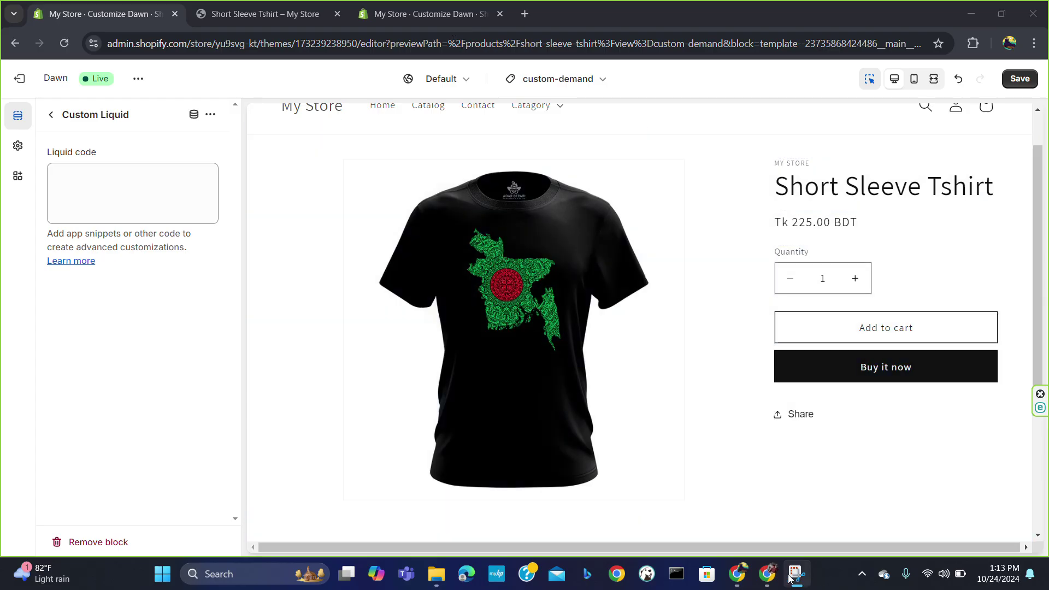
pyautogui.moveTo(773, 577)
pyautogui.click(837, 526)
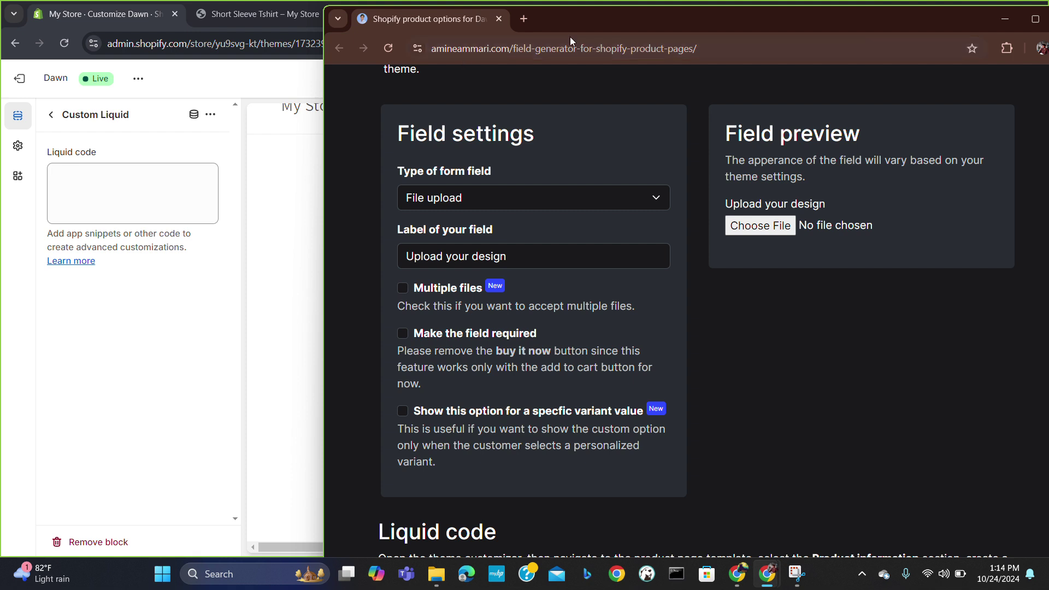
pyautogui.click(701, 52)
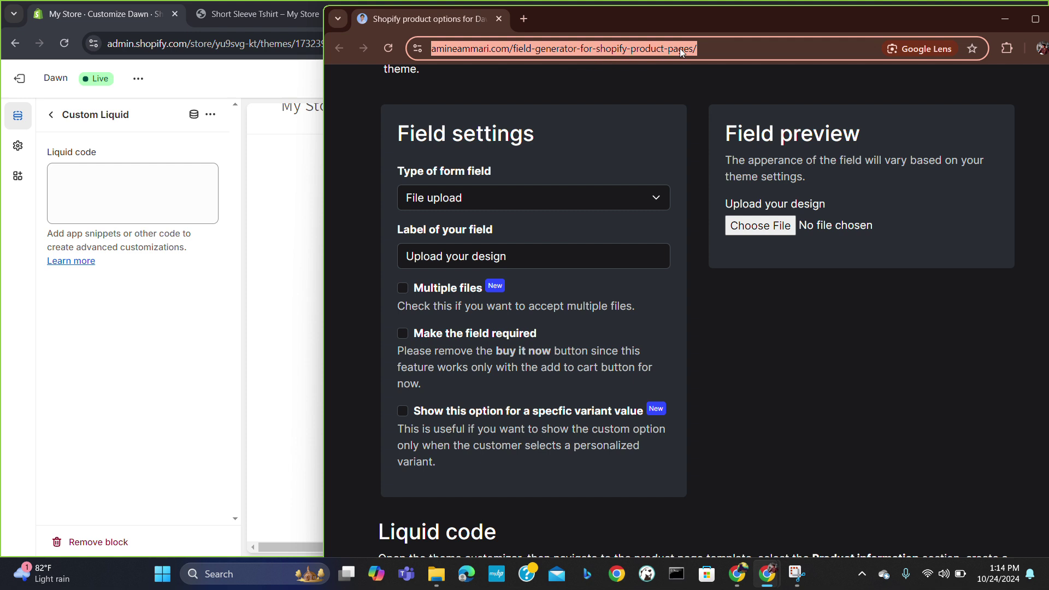
pyautogui.click(723, 47)
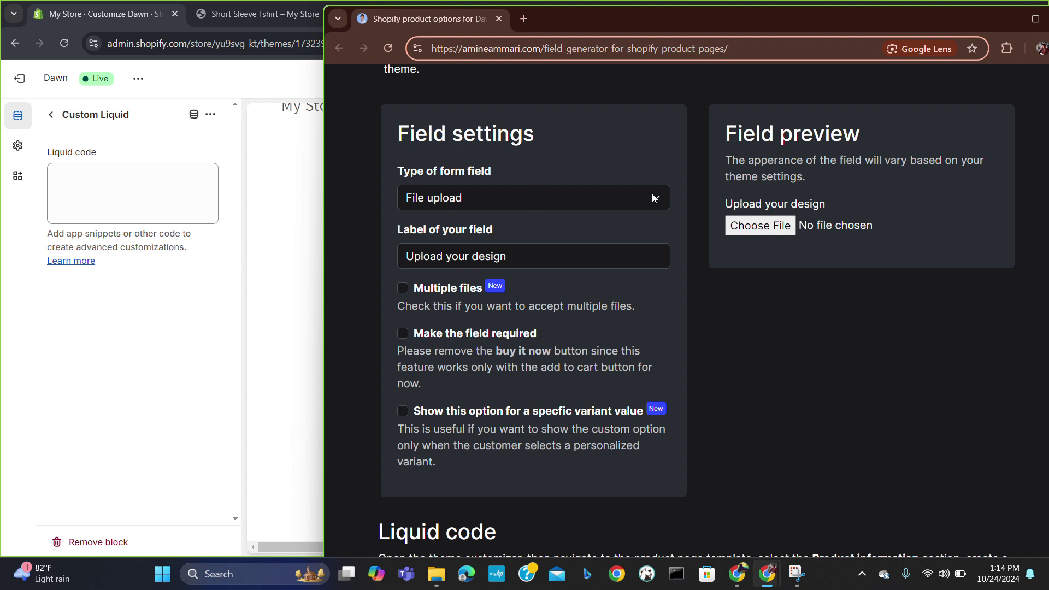
# Step: Set the type of form field to File upload, with "Upload your design" as the field label
pyautogui.click(639, 199)
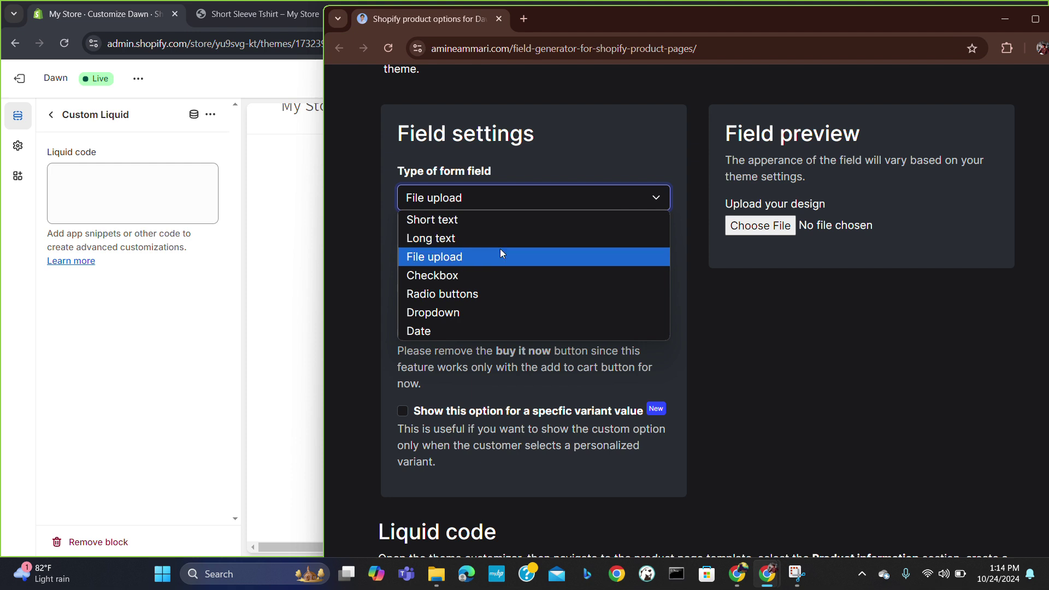
pyautogui.click(444, 261)
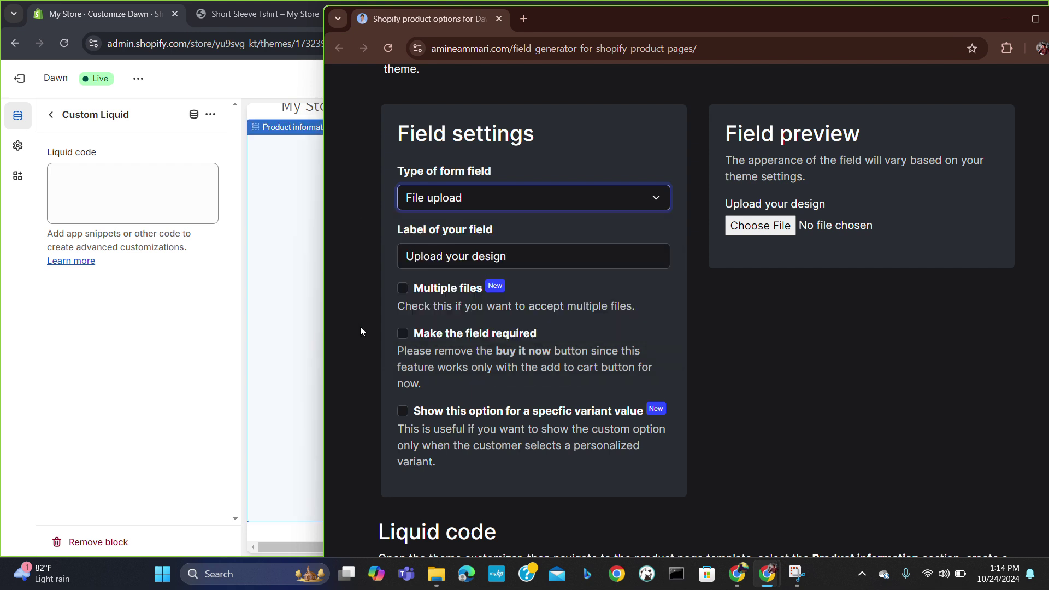
pyautogui.click(572, 261)
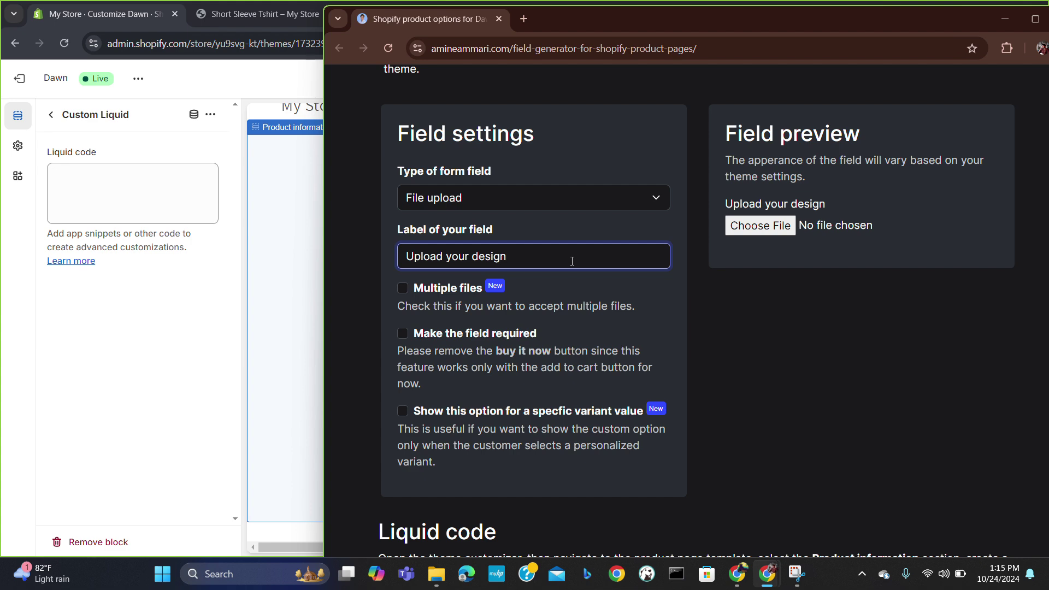
# Step: Review the generated Liquid code for the file upload field and copy it
pyautogui.scroll(-1, 573, 363)
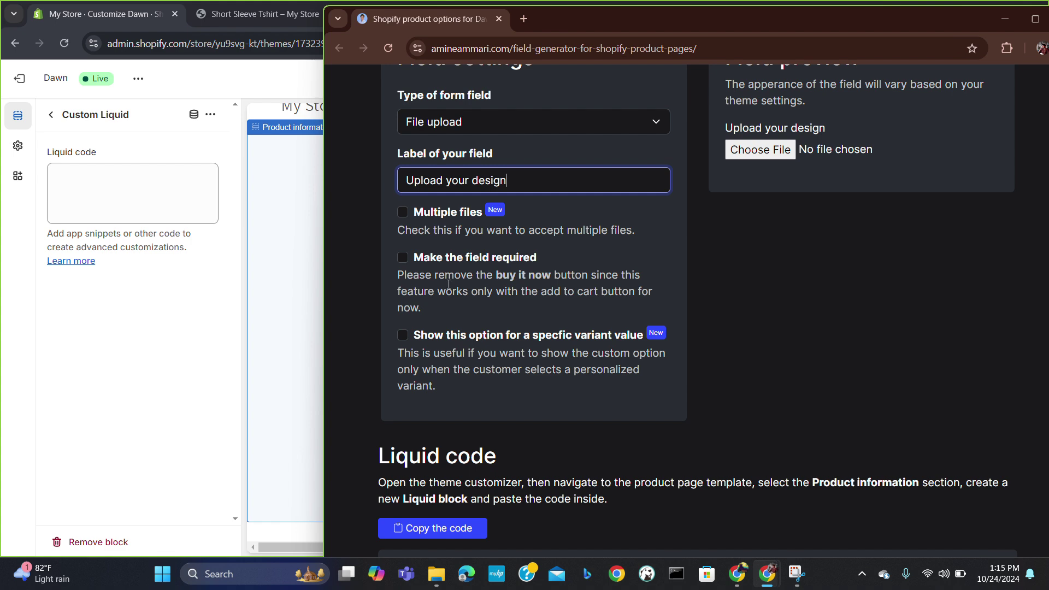
pyautogui.scroll(-2, 551, 349)
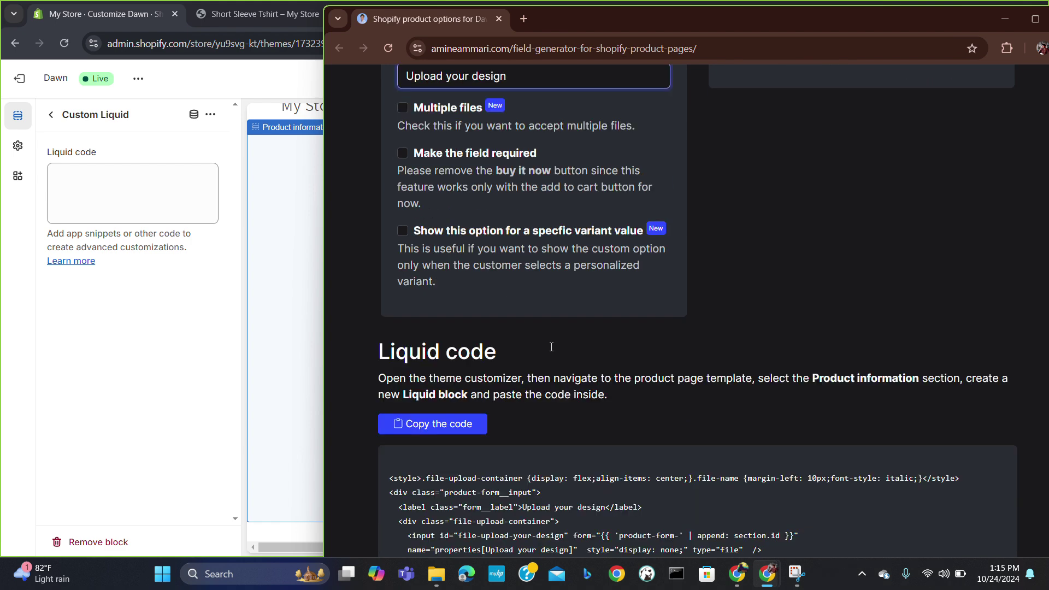
pyautogui.click(469, 411)
pyautogui.scroll(-3, 459, 404)
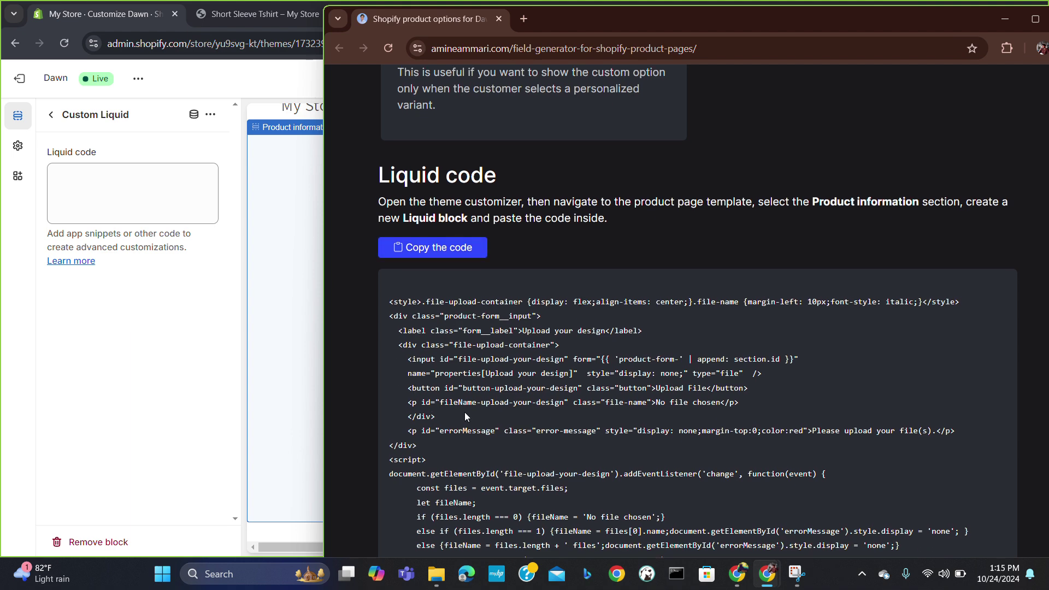
pyautogui.scroll(-3, 464, 412)
pyautogui.scroll(3, 465, 415)
pyautogui.scroll(1, 465, 416)
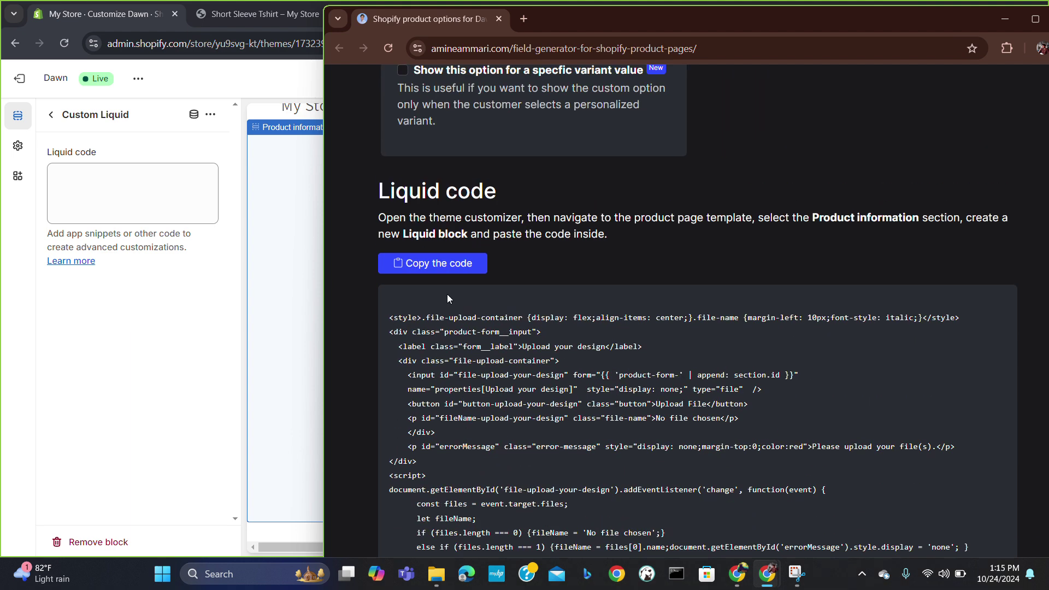
pyautogui.click(440, 272)
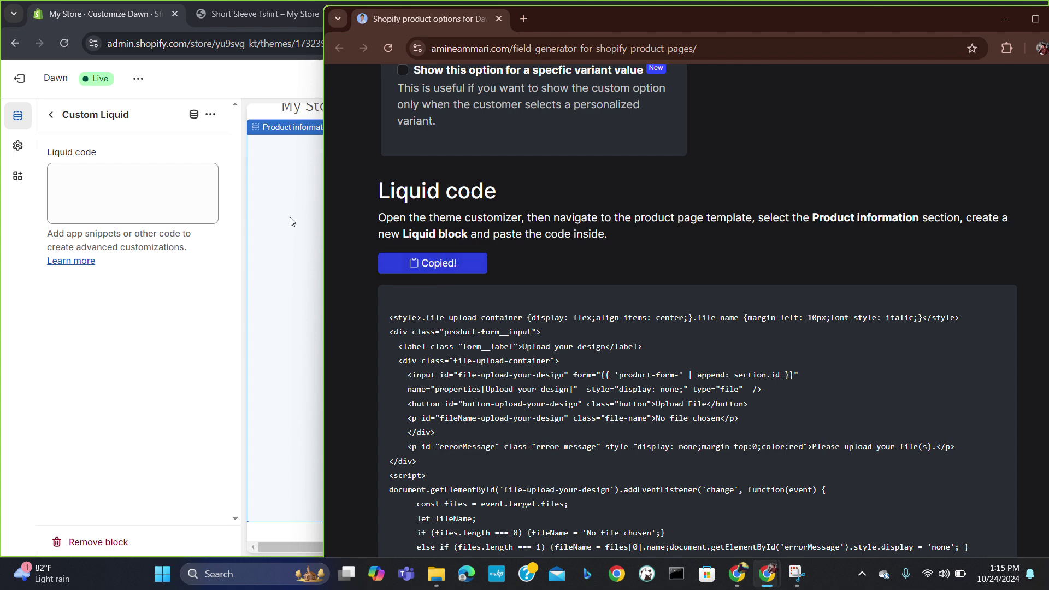
# Step: Paste the copied code into the Custom Liquid block's Liquid code in the theme editor, and look through it from the beginning
pyautogui.click(110, 190)
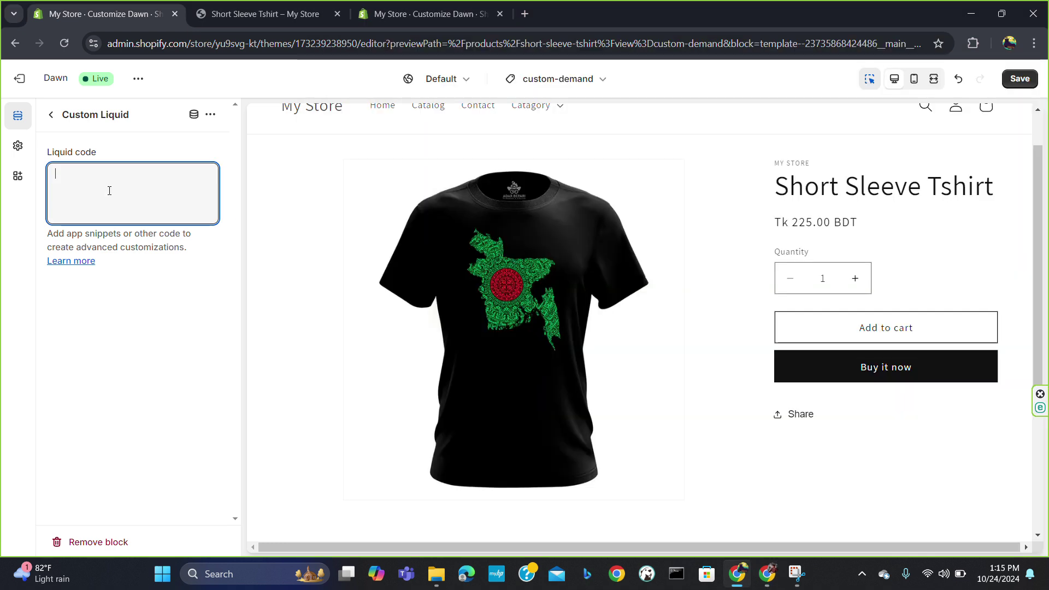
pyautogui.hotkey('ctrl', 'v')
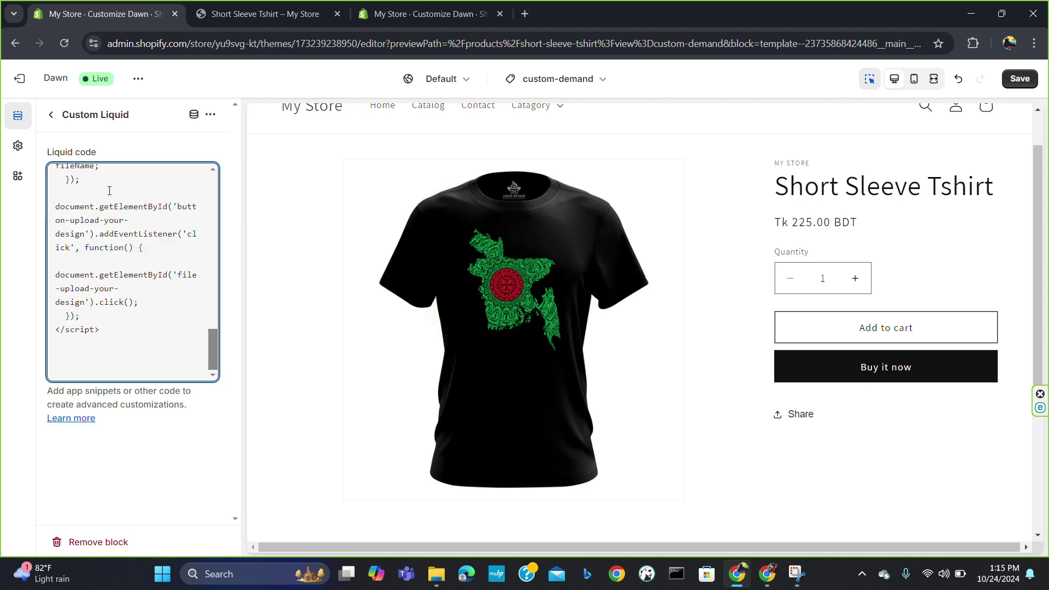
pyautogui.scroll(10, 110, 193)
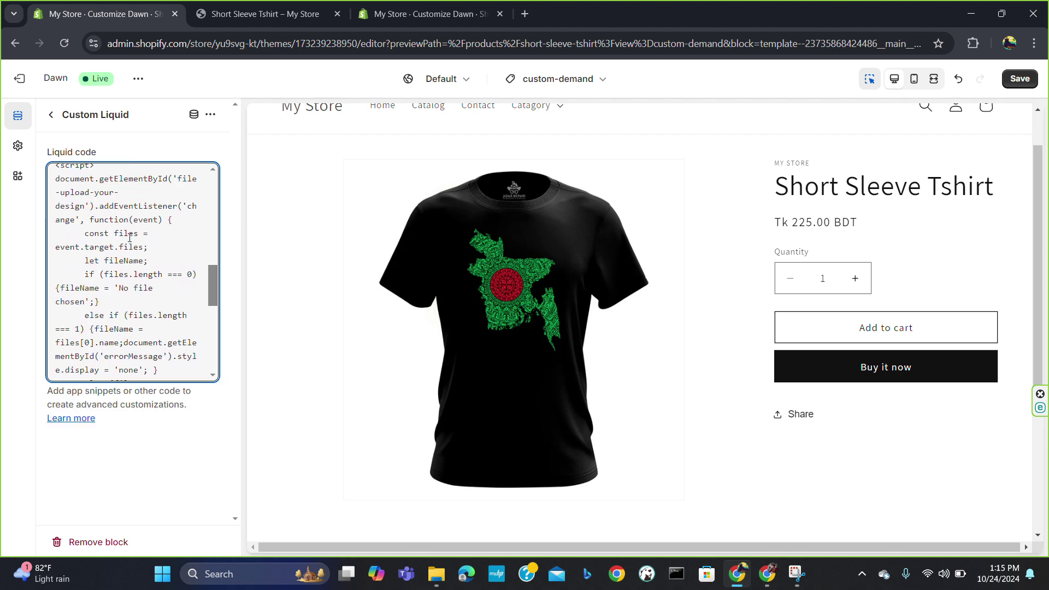
pyautogui.scroll(10, 129, 237)
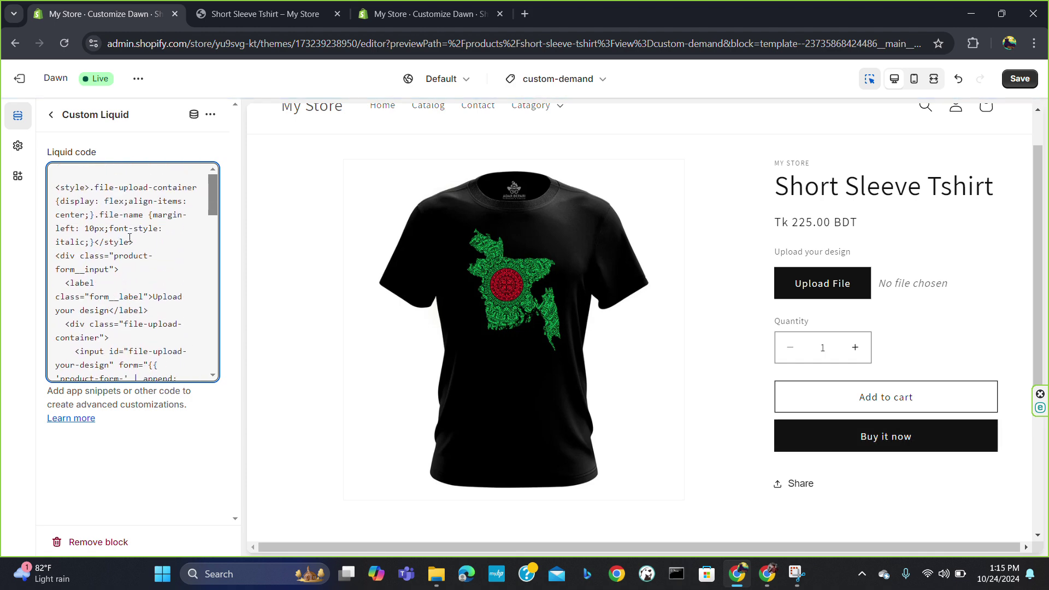
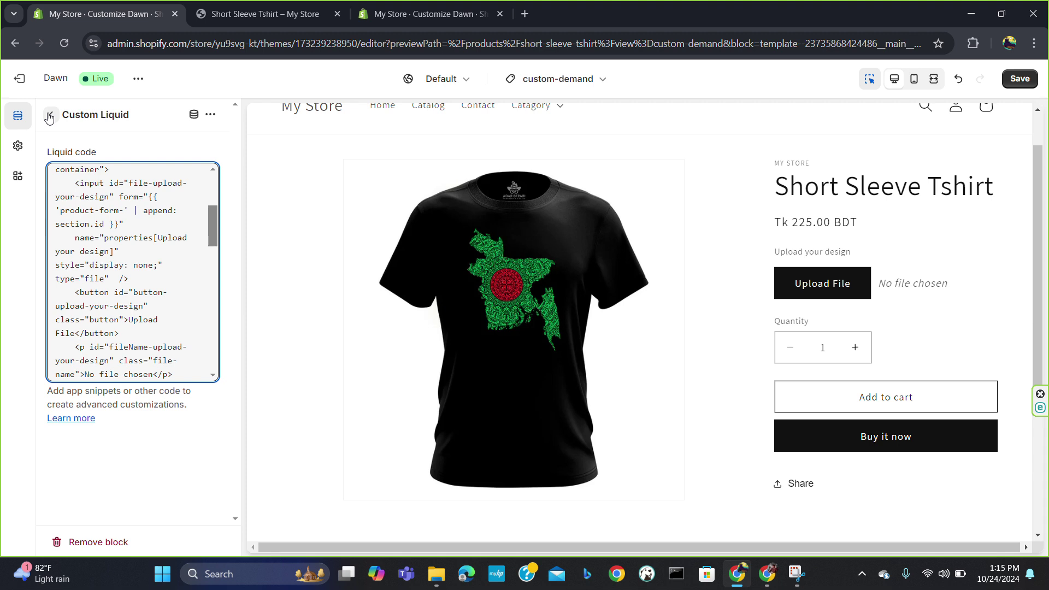
# Step: Close the Custom Liquid block's settings and save the custom-demand template
pyautogui.click(50, 117)
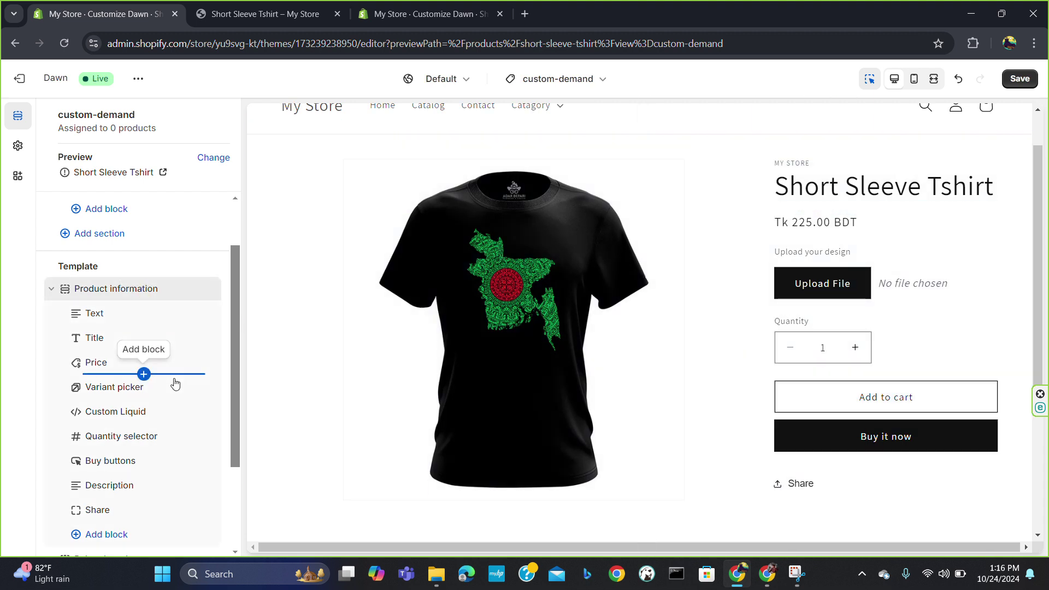
pyautogui.scroll(-2, 176, 382)
pyautogui.scroll(-1, 175, 383)
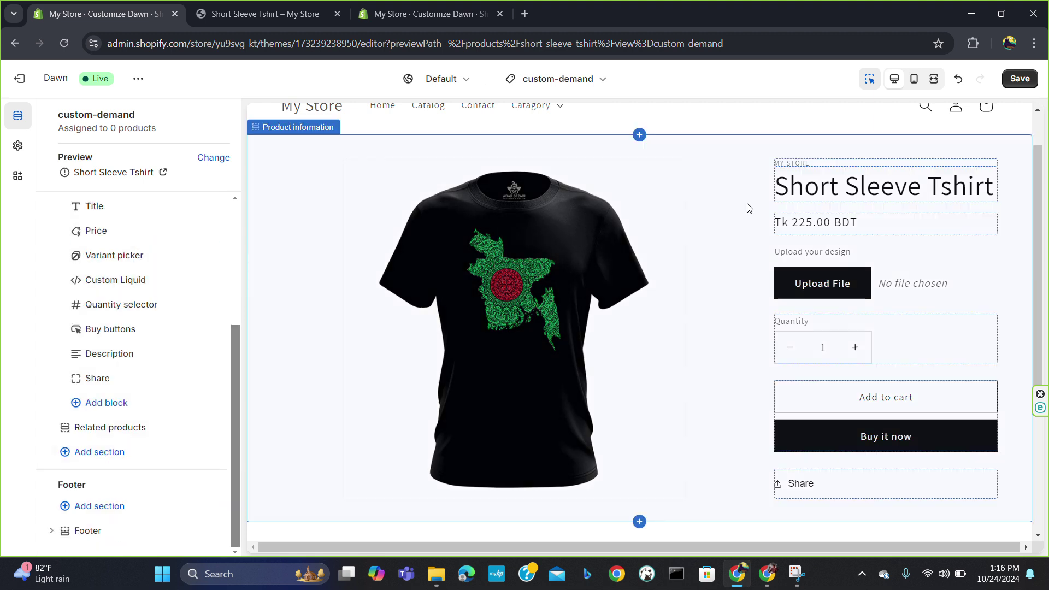
pyautogui.click(1019, 79)
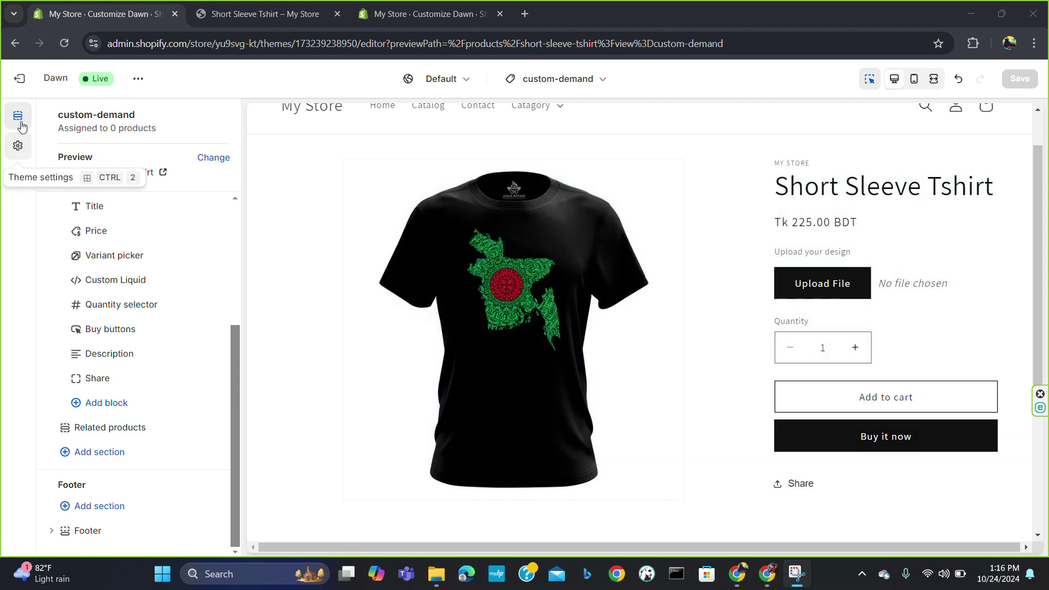
# Step: Leave the theme editor, assign the custom-demand theme template to the Short Sleeve Tshirt product and save the product
pyautogui.click(21, 88)
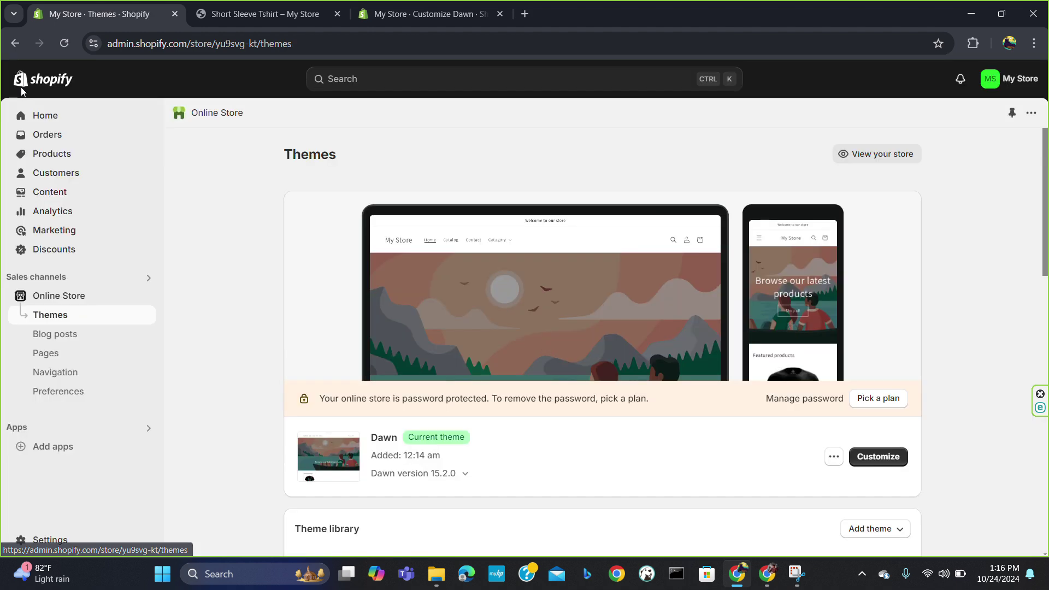
pyautogui.click(64, 156)
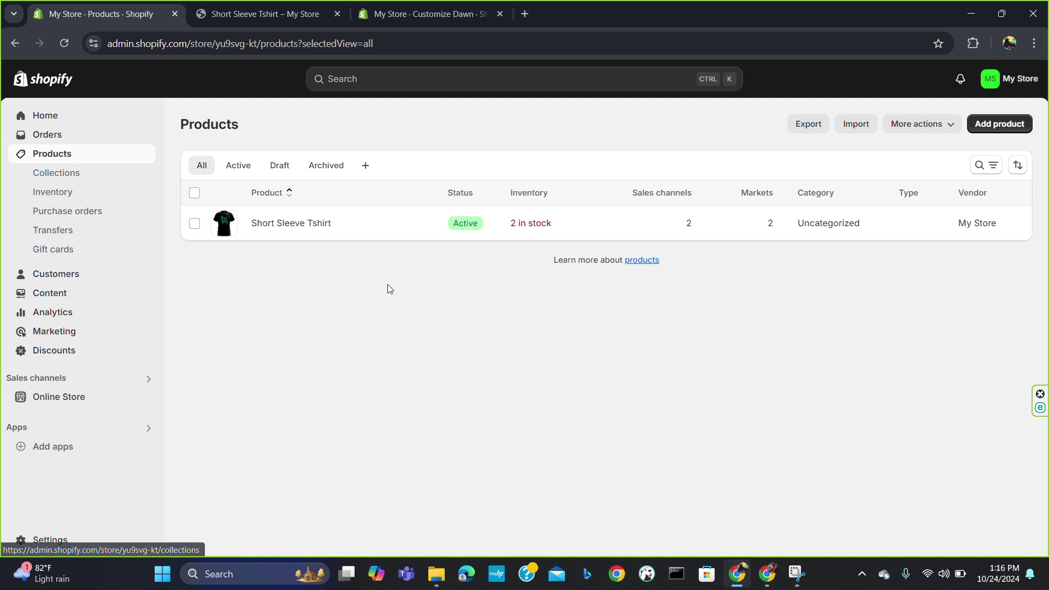
pyautogui.click(293, 223)
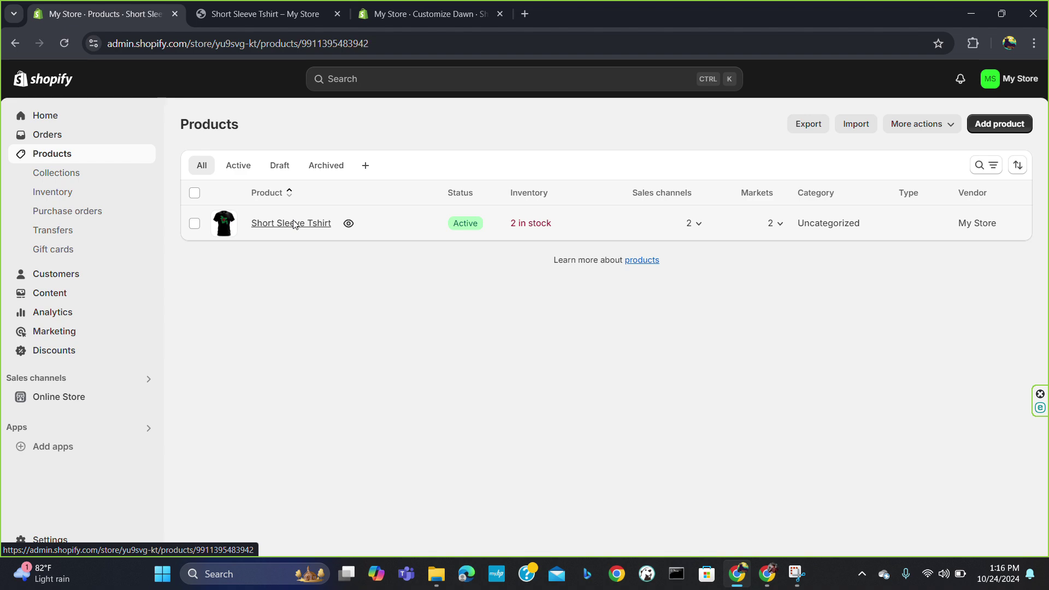
pyautogui.scroll(-7, 798, 355)
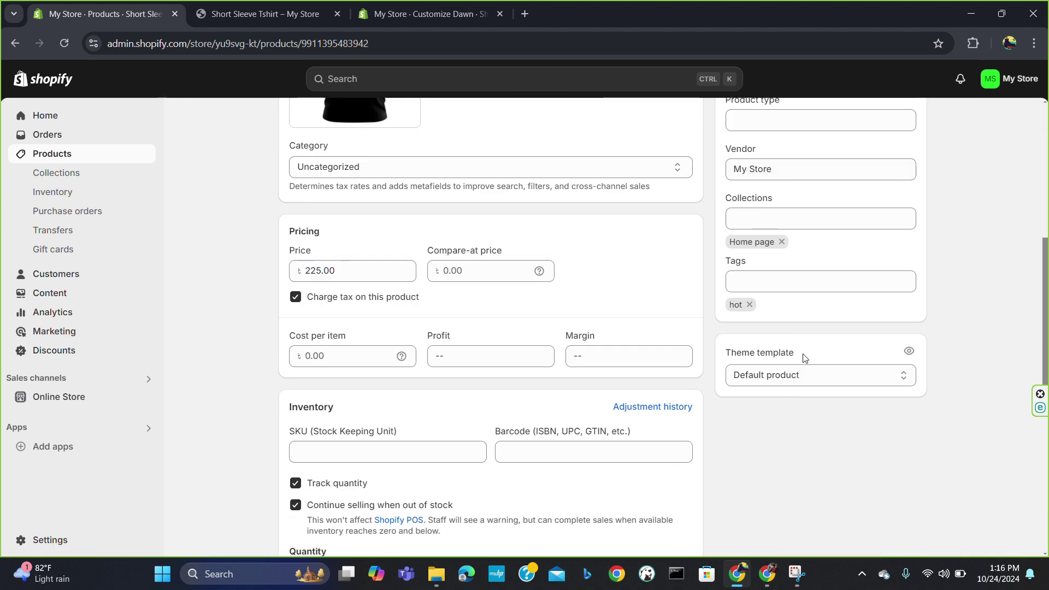
pyautogui.click(910, 376)
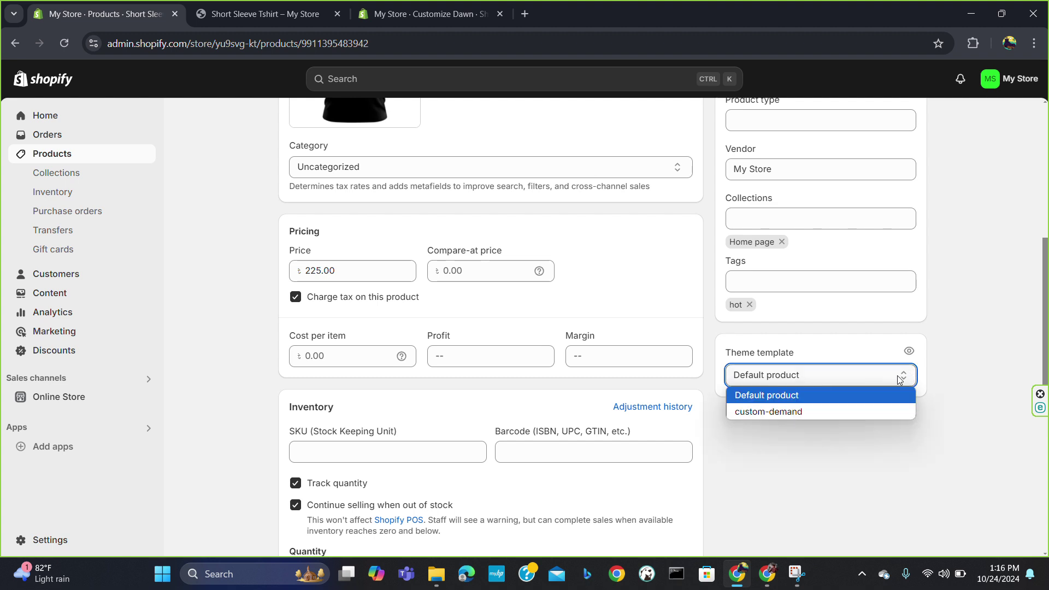
pyautogui.click(780, 410)
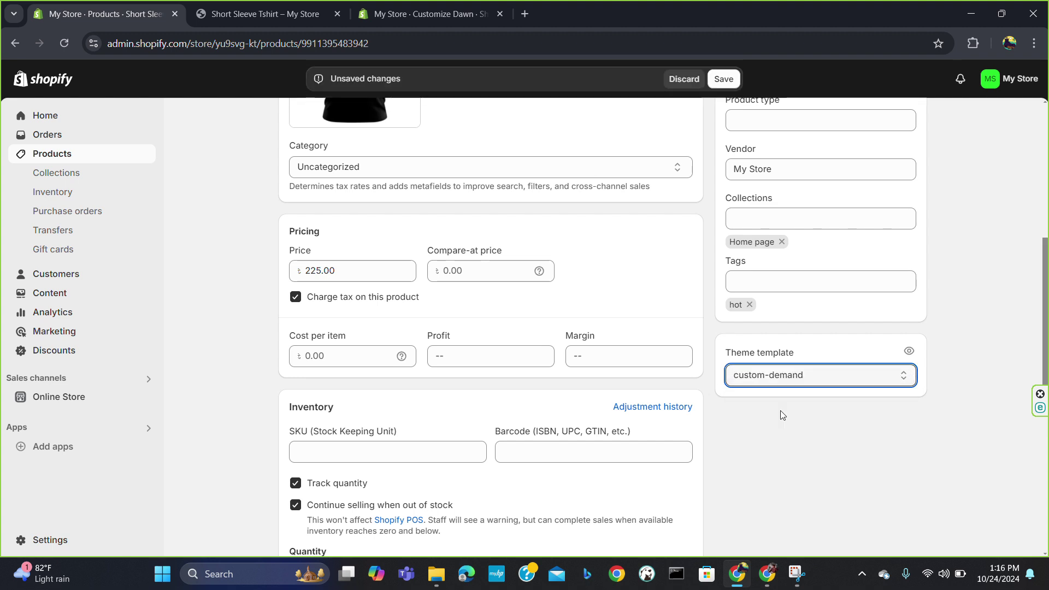
pyautogui.click(723, 79)
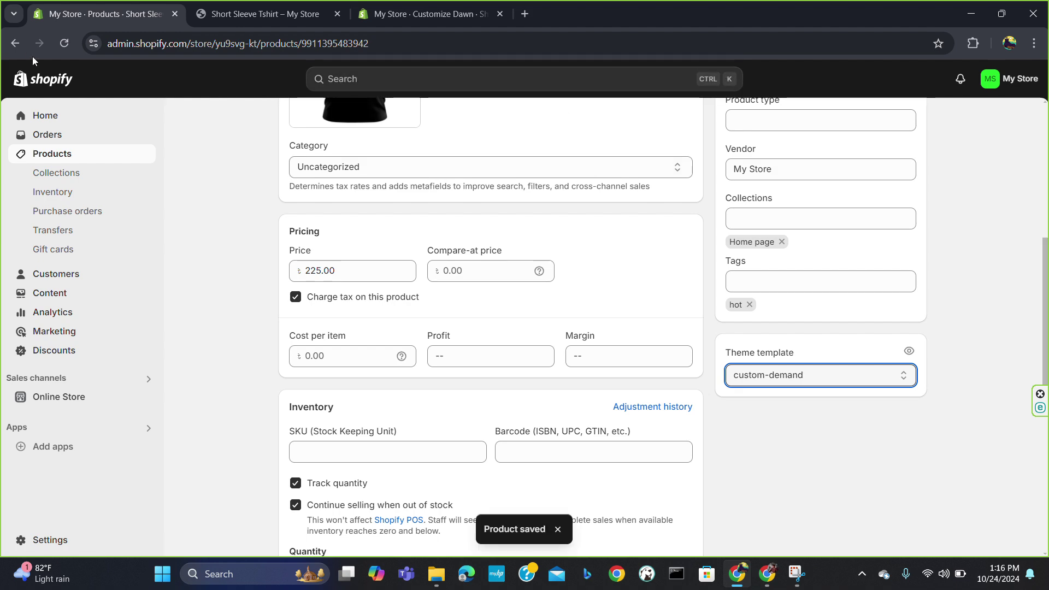
# Step: Preview the Short Sleeve Tshirt on the online store and check its Upload File field, dismissing the file picker without choosing a file
pyautogui.click(15, 43)
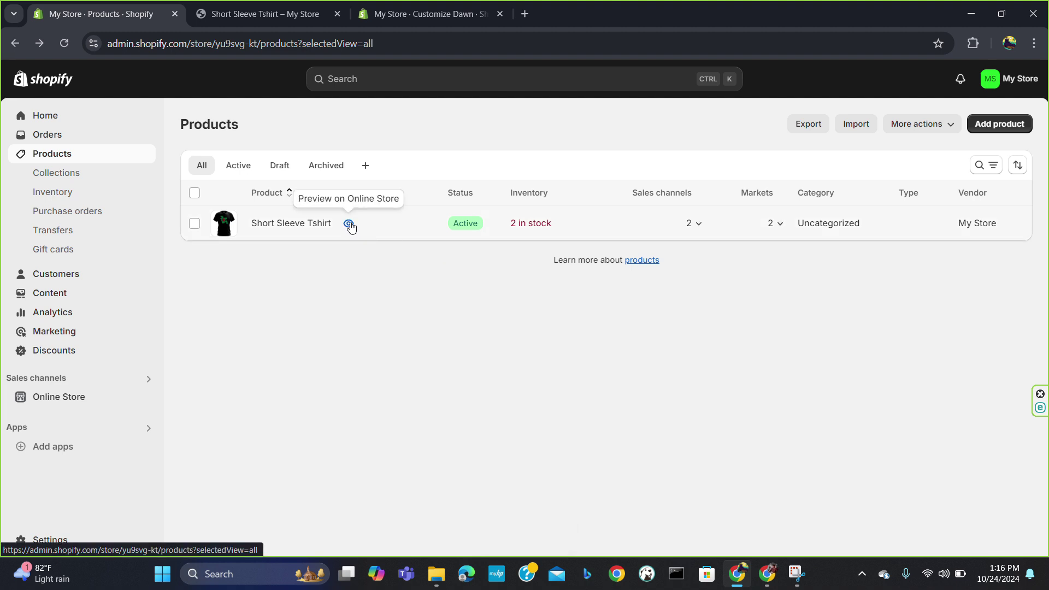
pyautogui.click(349, 225)
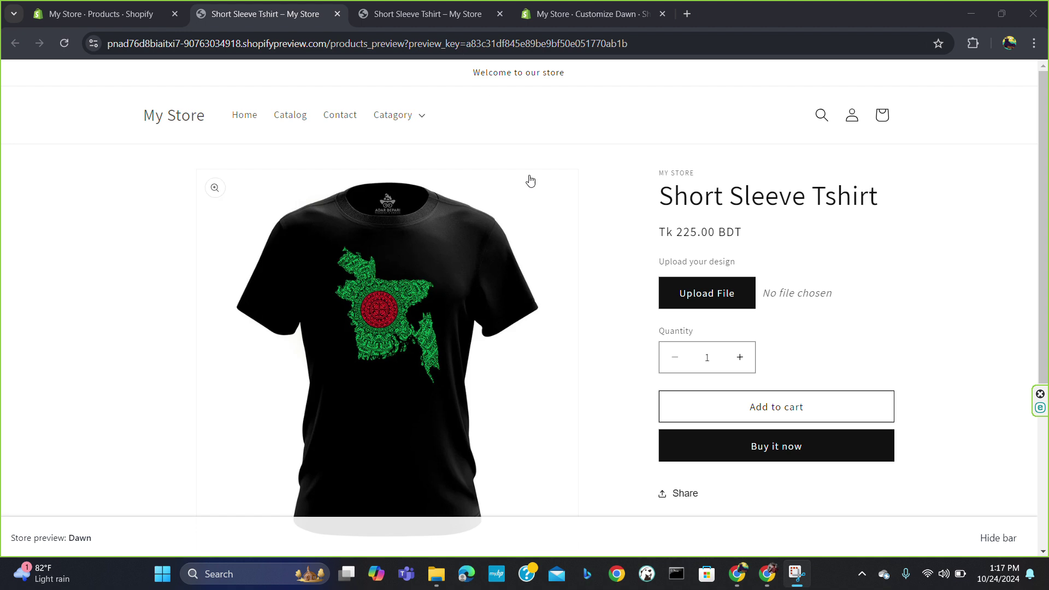
pyautogui.click(702, 294)
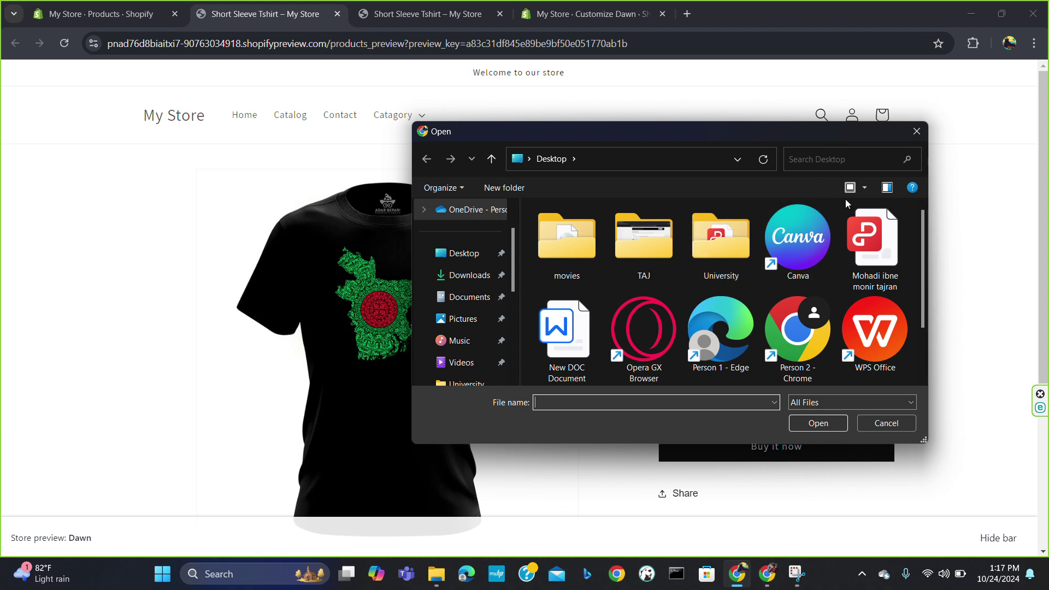
pyautogui.click(917, 133)
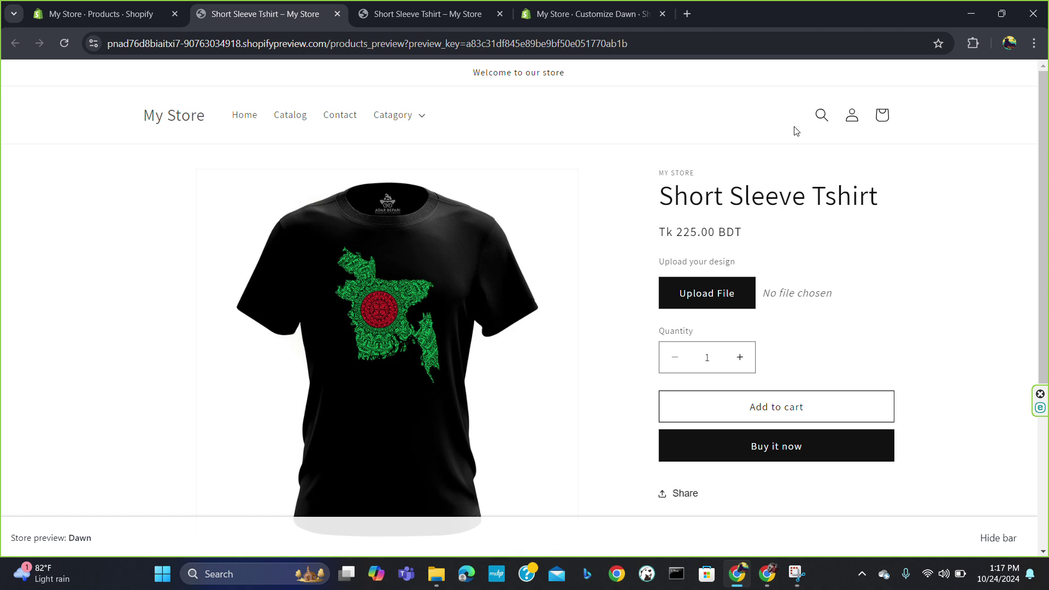
# Step: Reopen the Dawn theme editor from the store admin and load the custom-demand product template
pyautogui.click(99, 10)
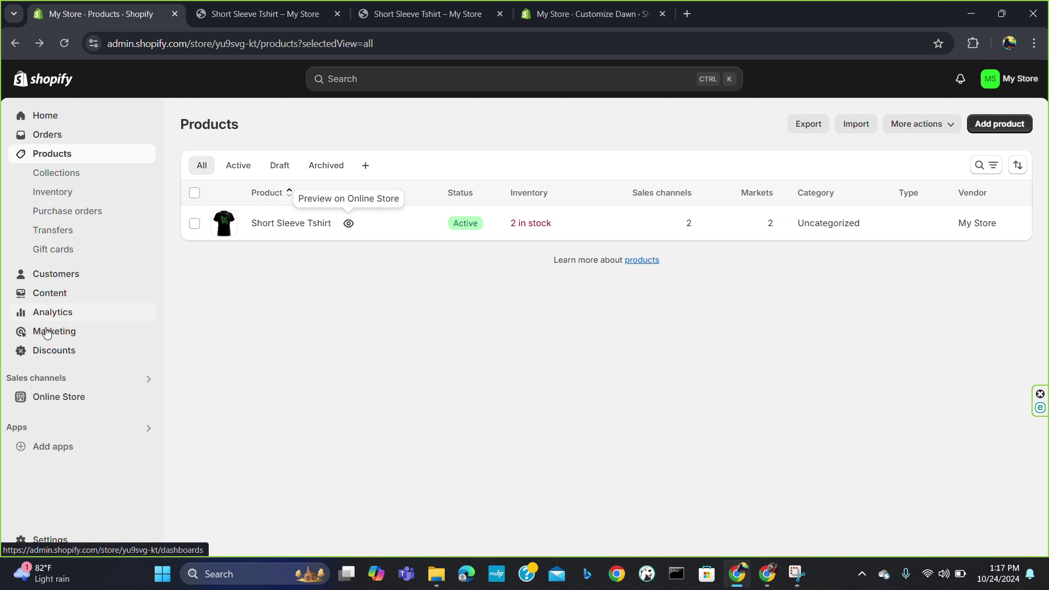
pyautogui.click(74, 396)
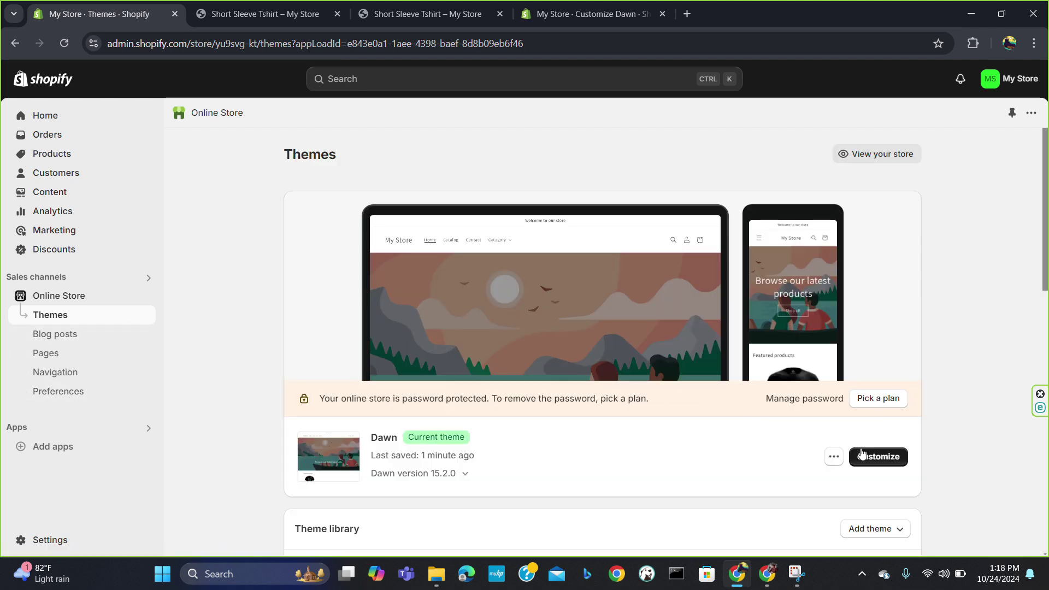
pyautogui.click(868, 456)
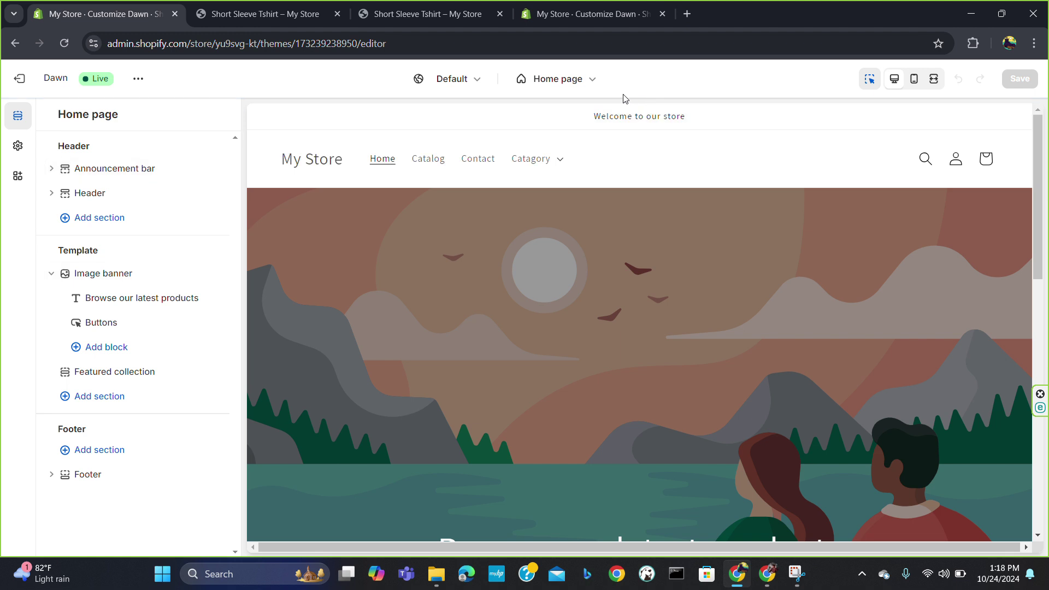
pyautogui.click(591, 85)
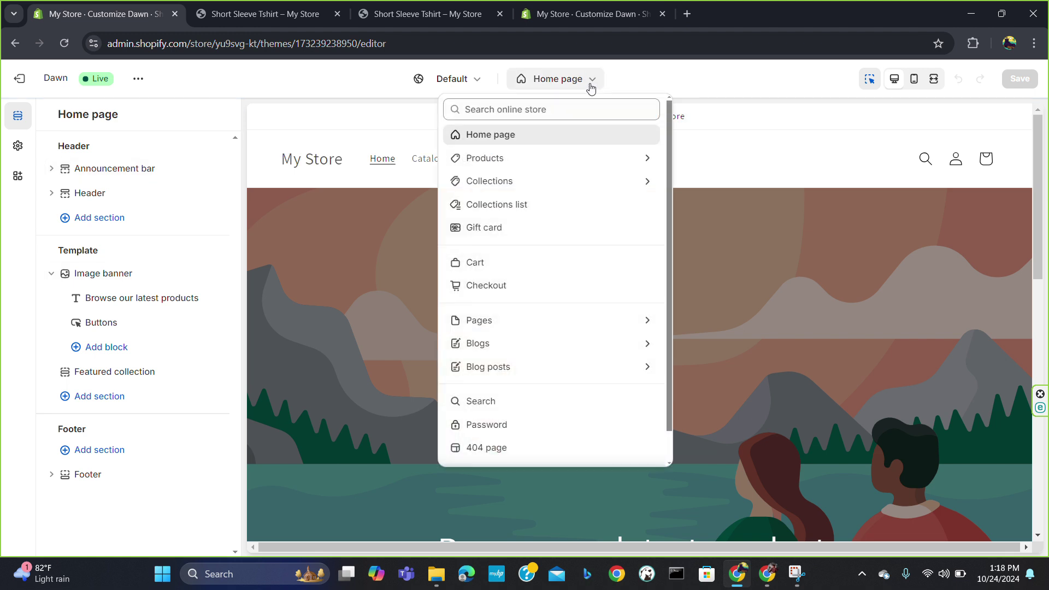
pyautogui.click(568, 155)
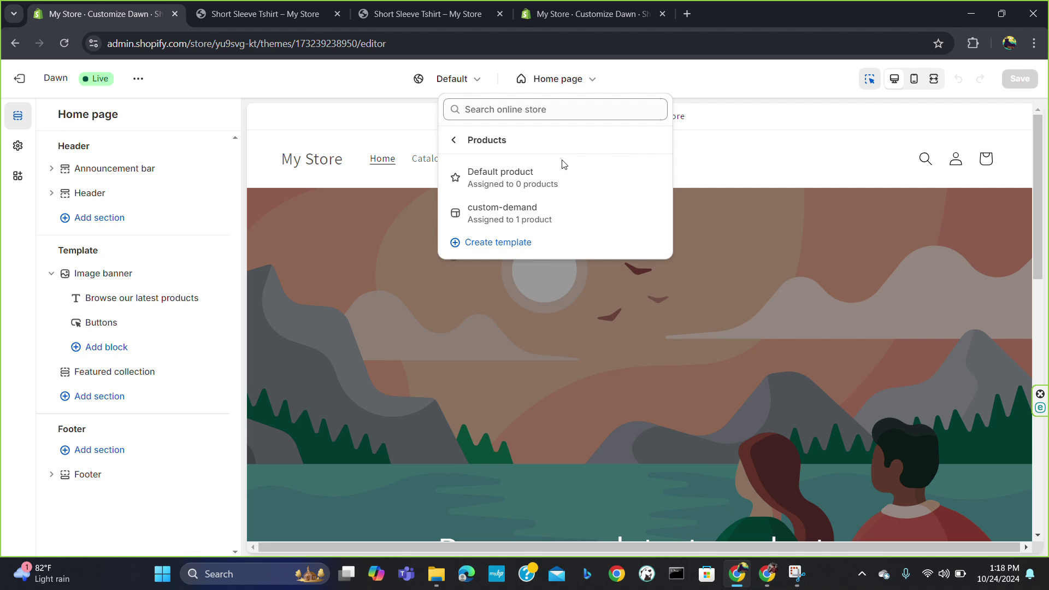
pyautogui.click(522, 217)
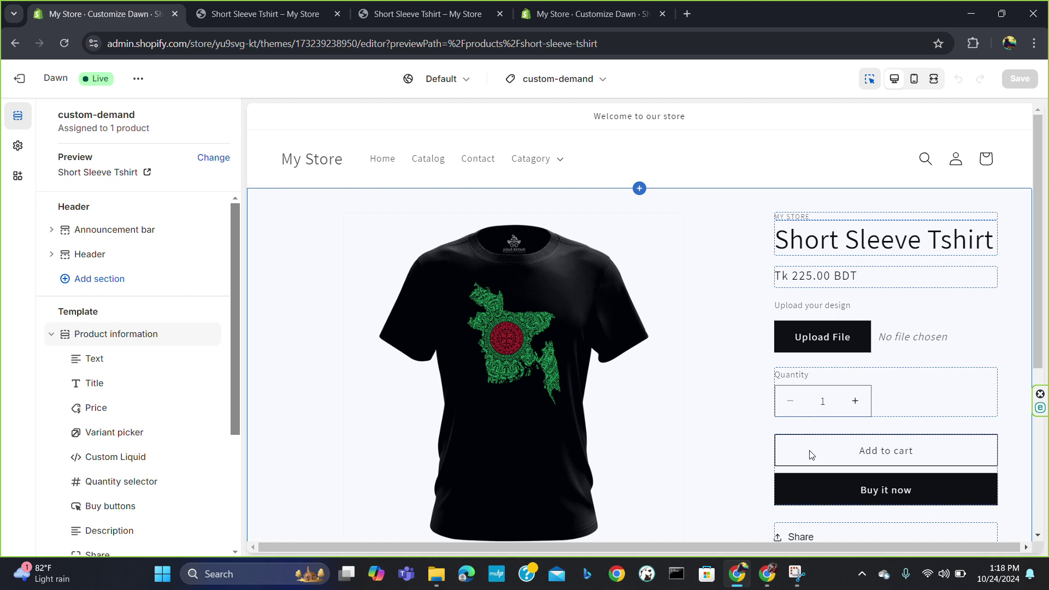
# Step: Switch to the Chrome window with the Shopify product field generator and return to its field settings
pyautogui.moveTo(737, 574)
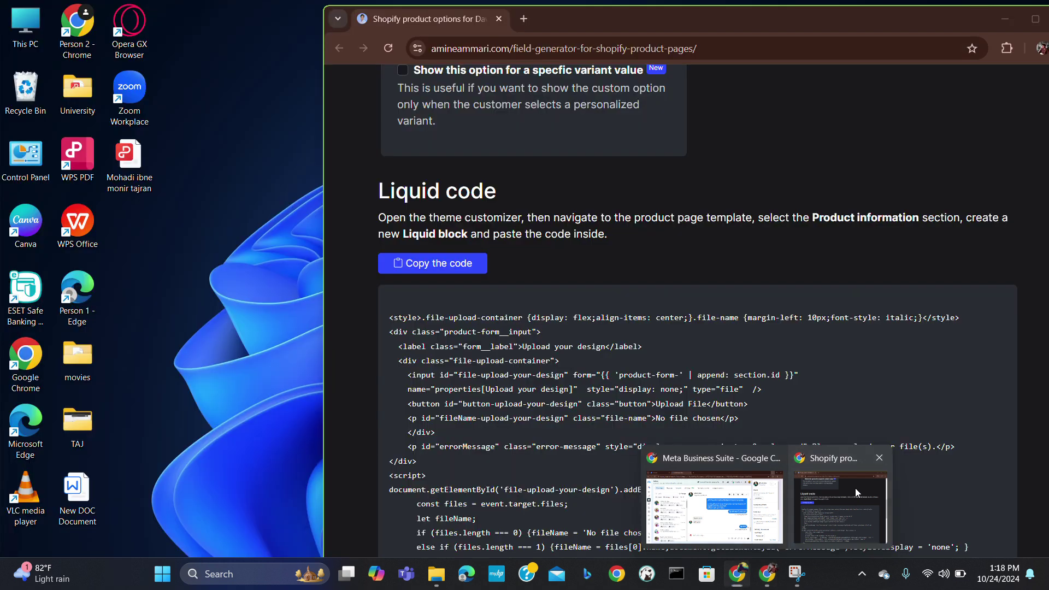
pyautogui.click(854, 487)
pyautogui.scroll(6, 629, 215)
pyautogui.scroll(2, 630, 215)
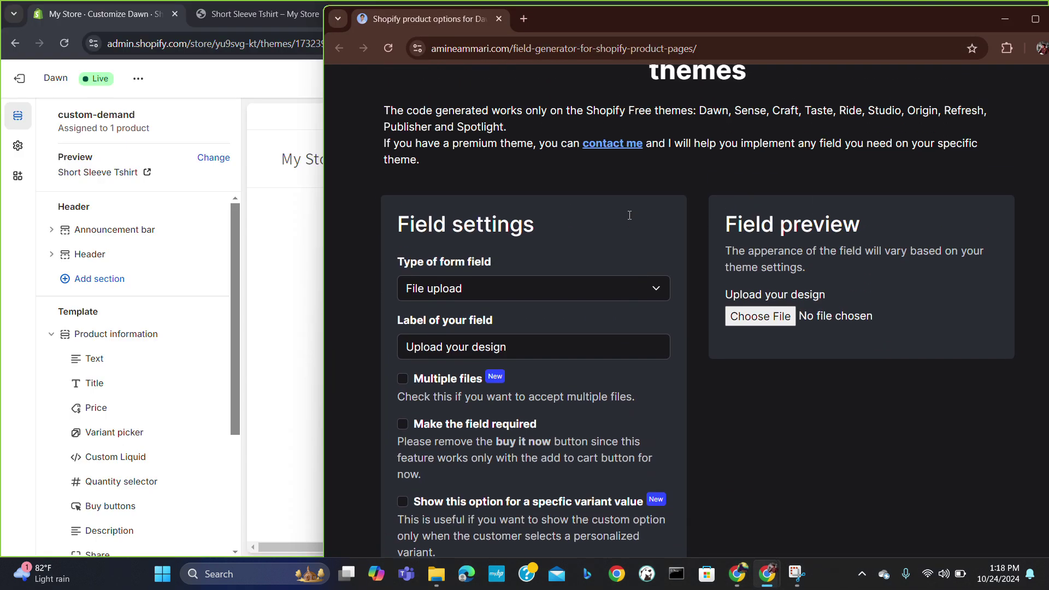
# Step: Set the form field type to Long text and label the field "Describe your Product"
pyautogui.click(646, 290)
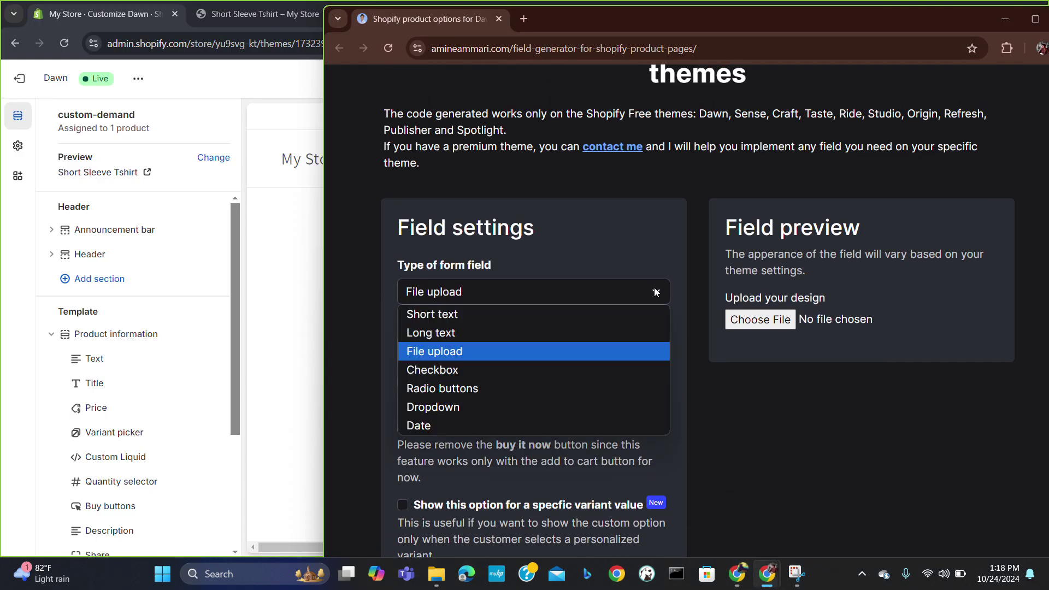
pyautogui.click(463, 326)
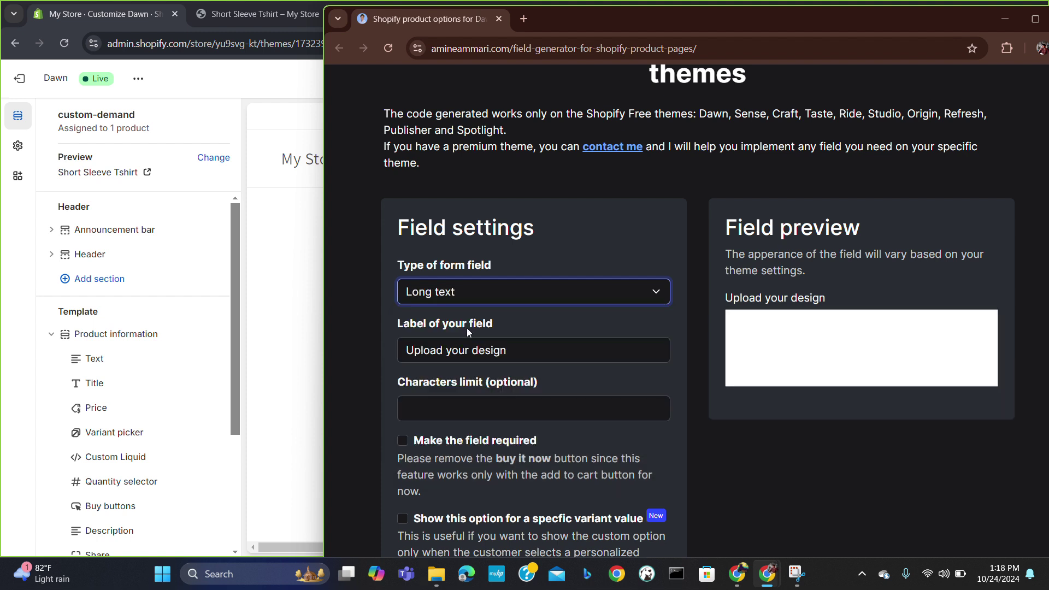
pyautogui.tripleClick(513, 351)
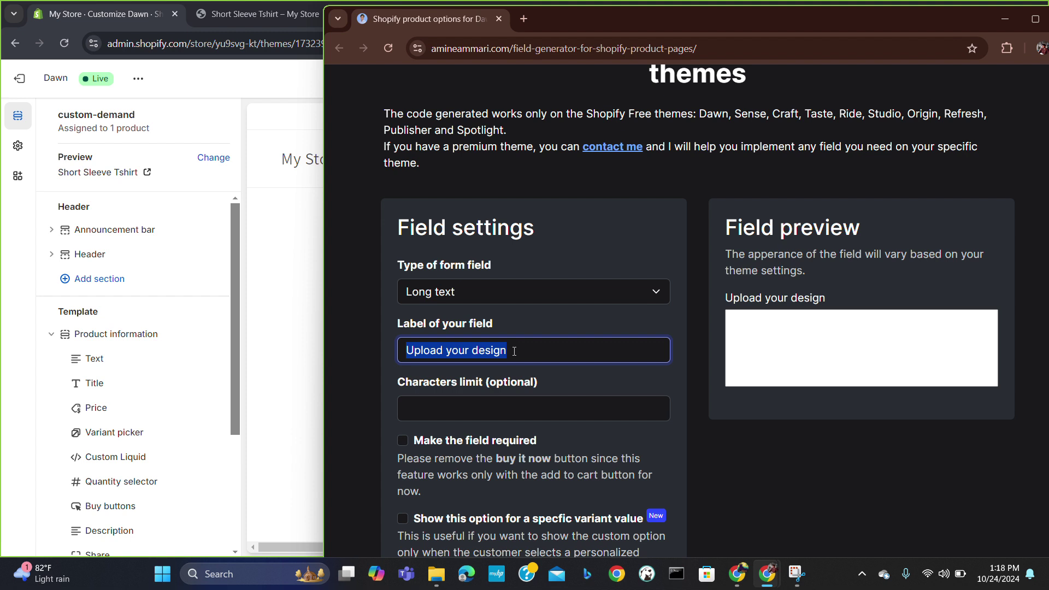
pyautogui.write('Desc')
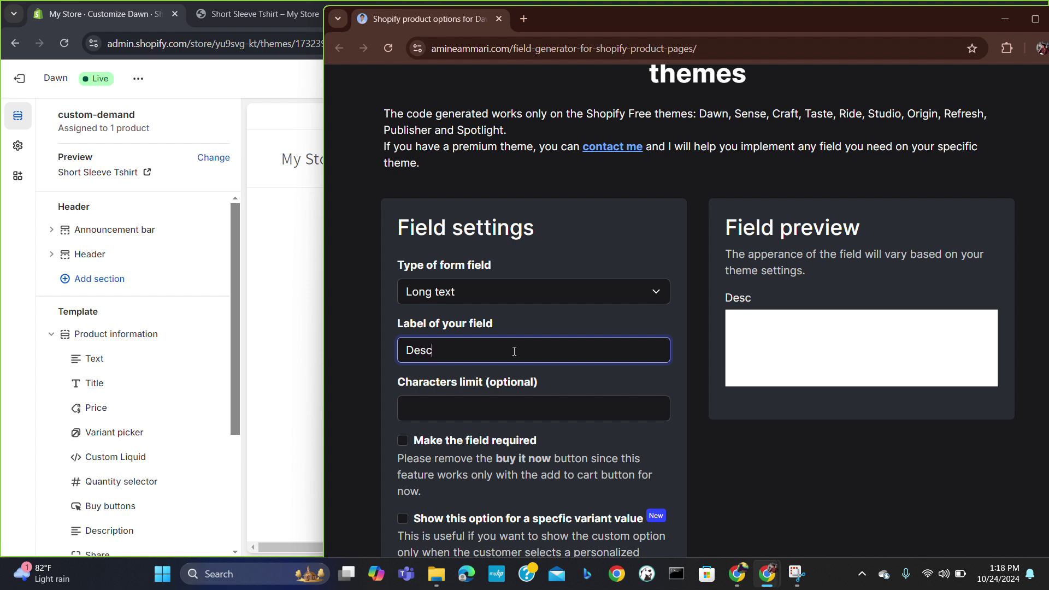
pyautogui.write('ribe your Product')
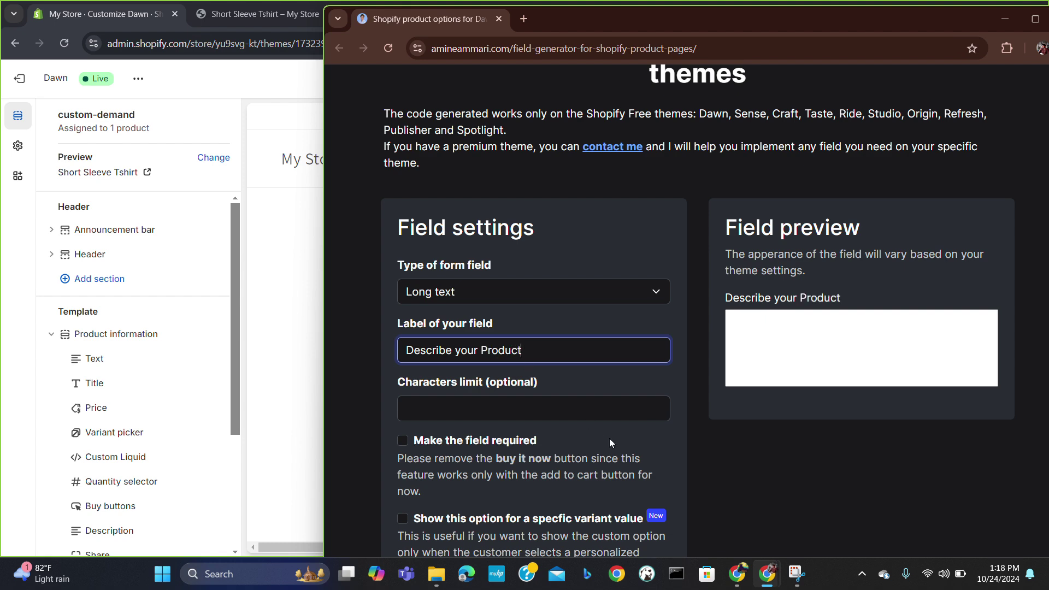
# Step: Copy the generated Liquid code for the "Describe your Product" field
pyautogui.scroll(-5, 610, 442)
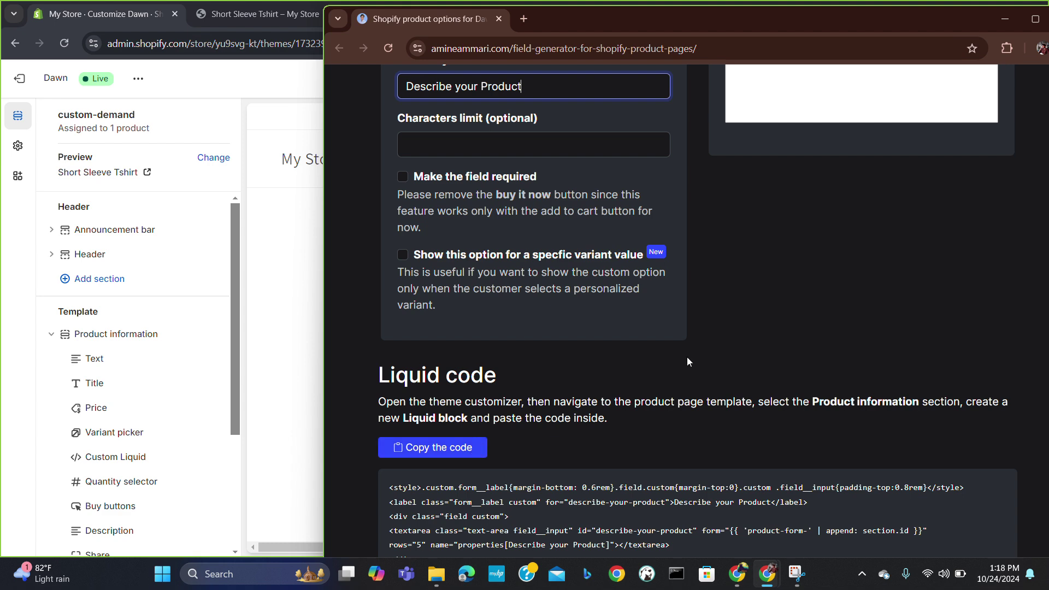
pyautogui.scroll(3, 686, 356)
pyautogui.scroll(-4, 689, 356)
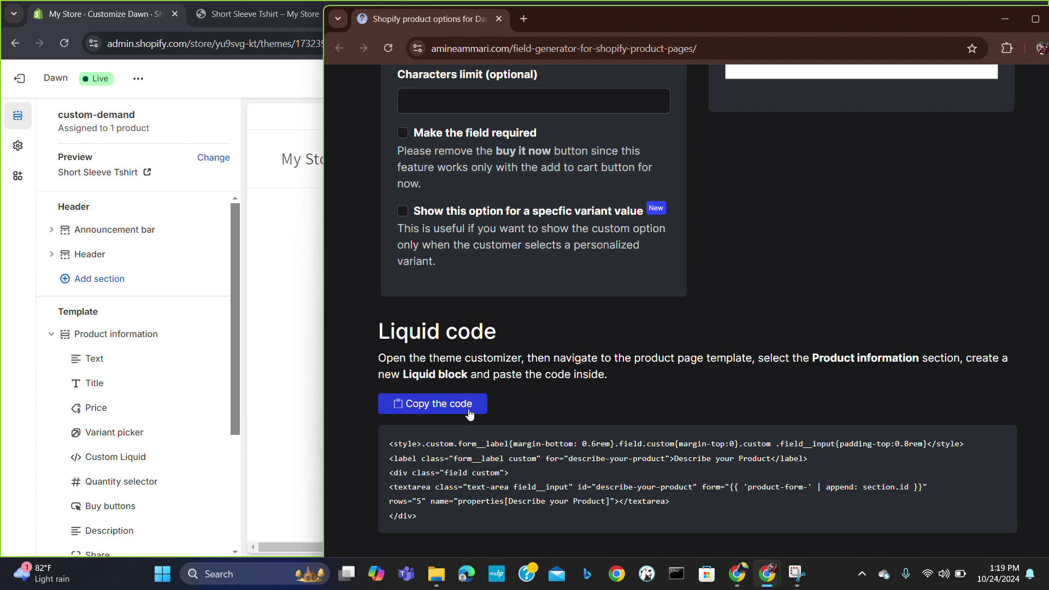
pyautogui.scroll(3, 608, 342)
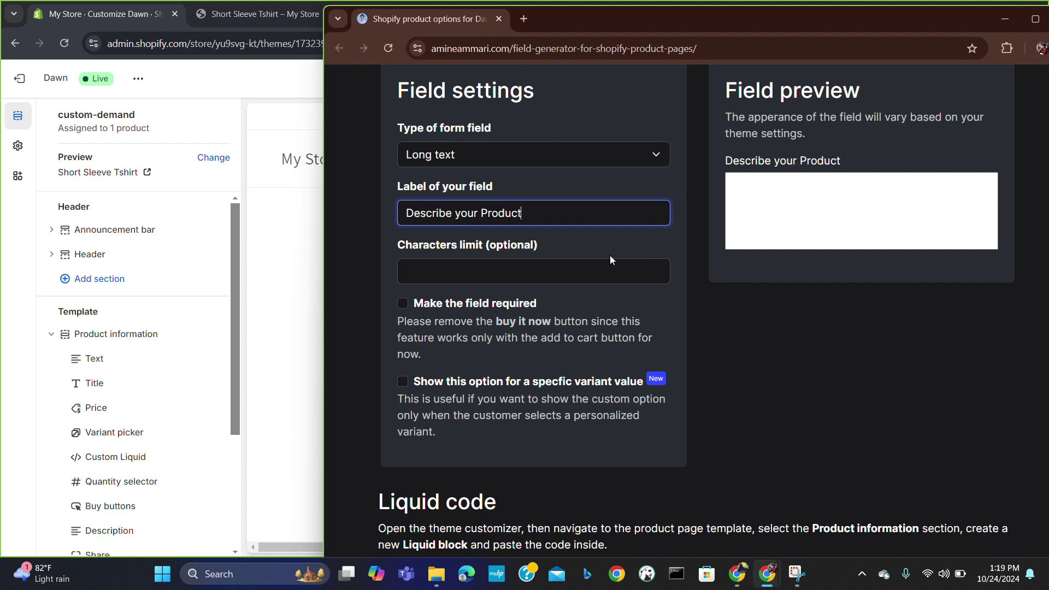
pyautogui.scroll(-3, 476, 343)
pyautogui.scroll(-1, 475, 343)
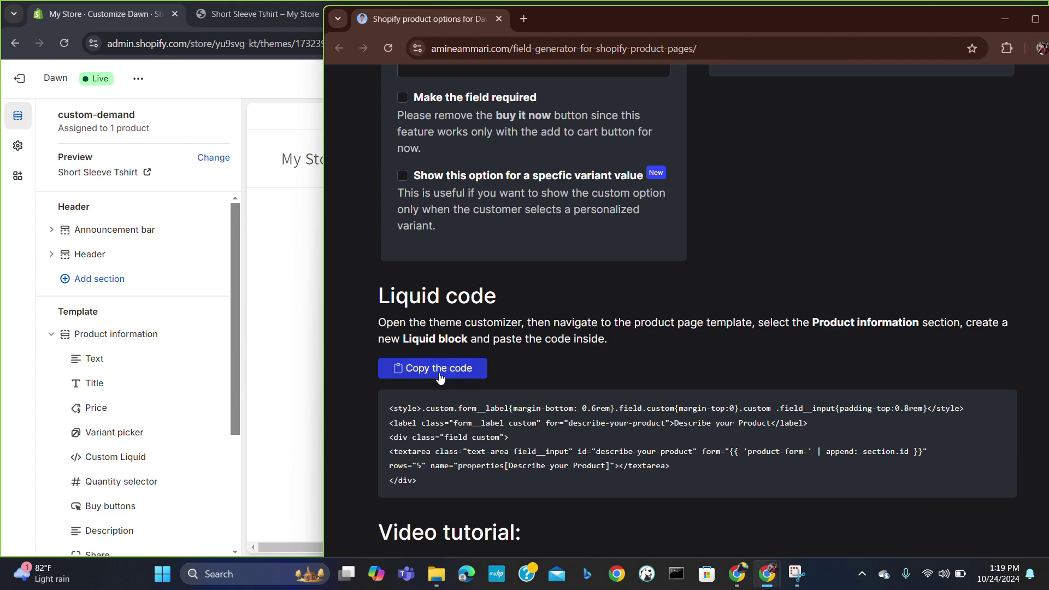
pyautogui.click(417, 367)
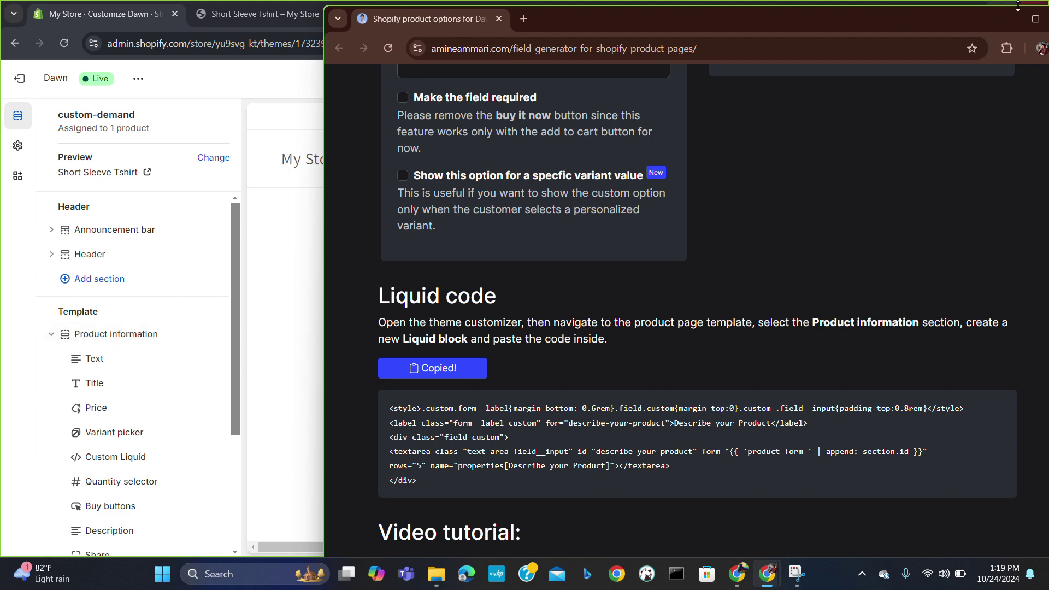
# Step: Switch back to the Dawn theme editor, add a Custom Liquid block directly below the Variant picker and open its settings
pyautogui.press('super+Down')
pyautogui.press('super+Down')
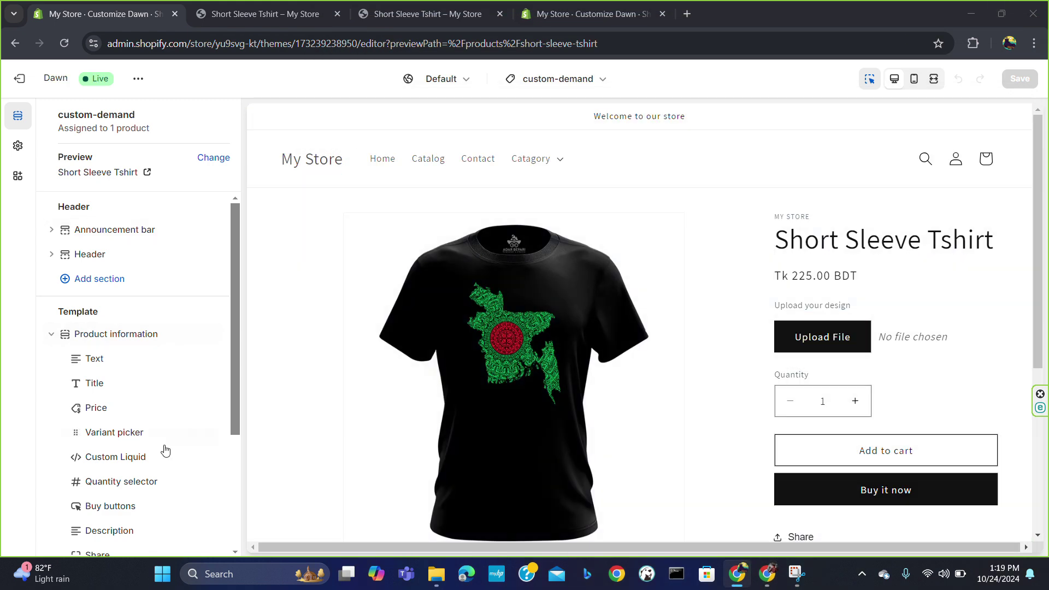
pyautogui.click(144, 443)
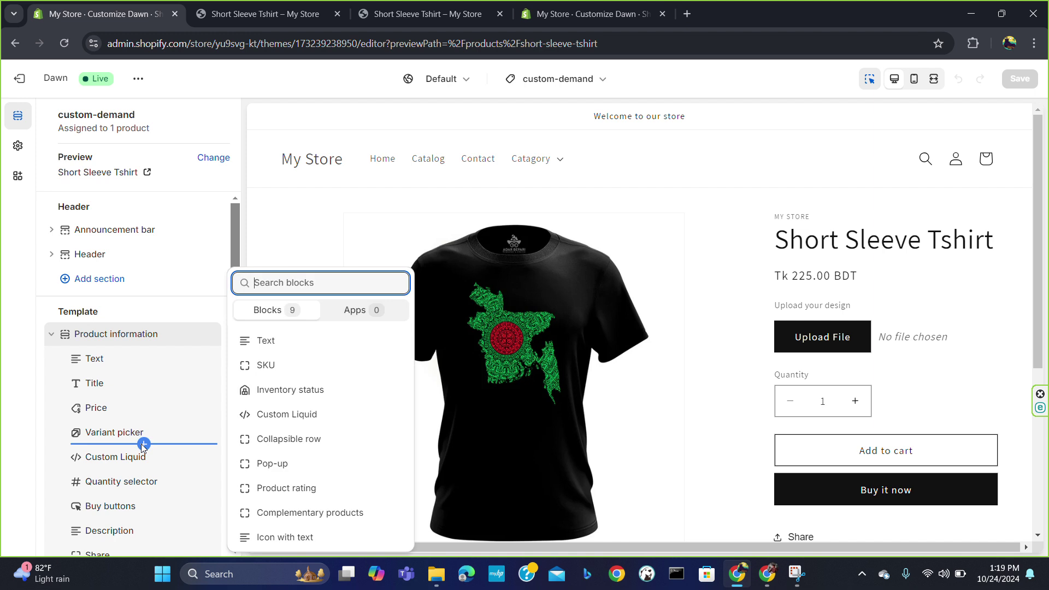
pyautogui.click(293, 415)
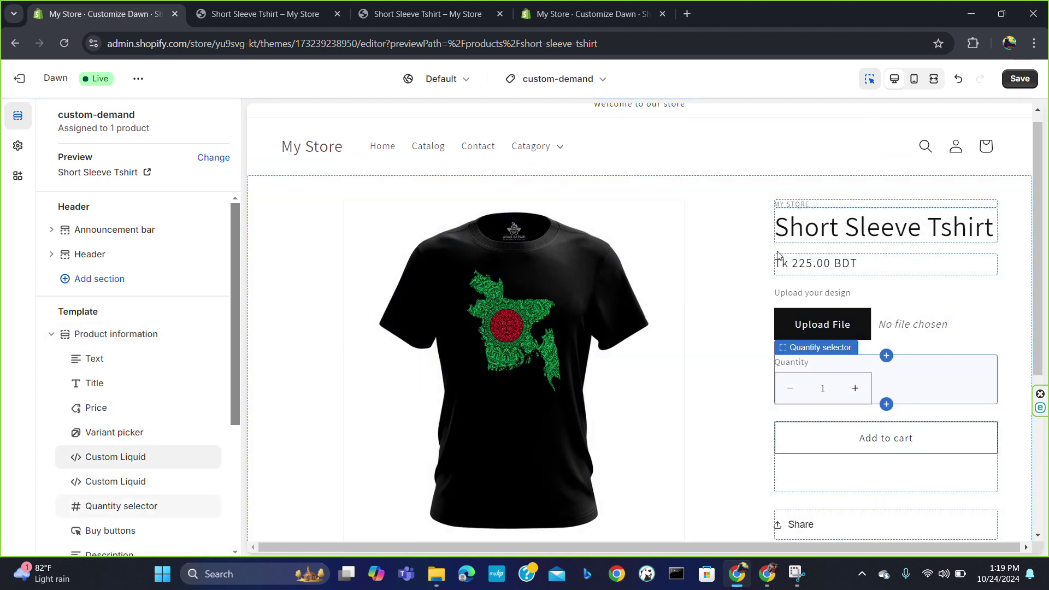
pyautogui.click(119, 466)
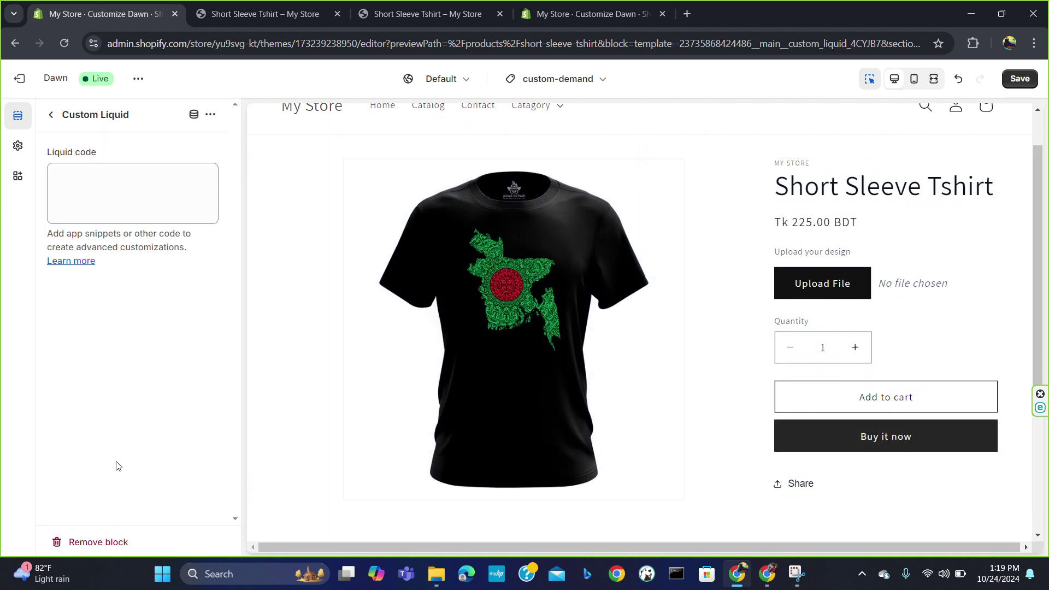
# Step: Paste the copied long text field code into the new block's Liquid code and save the custom-demand template
pyautogui.click(152, 180)
pyautogui.hotkey('ctrl', 'v')
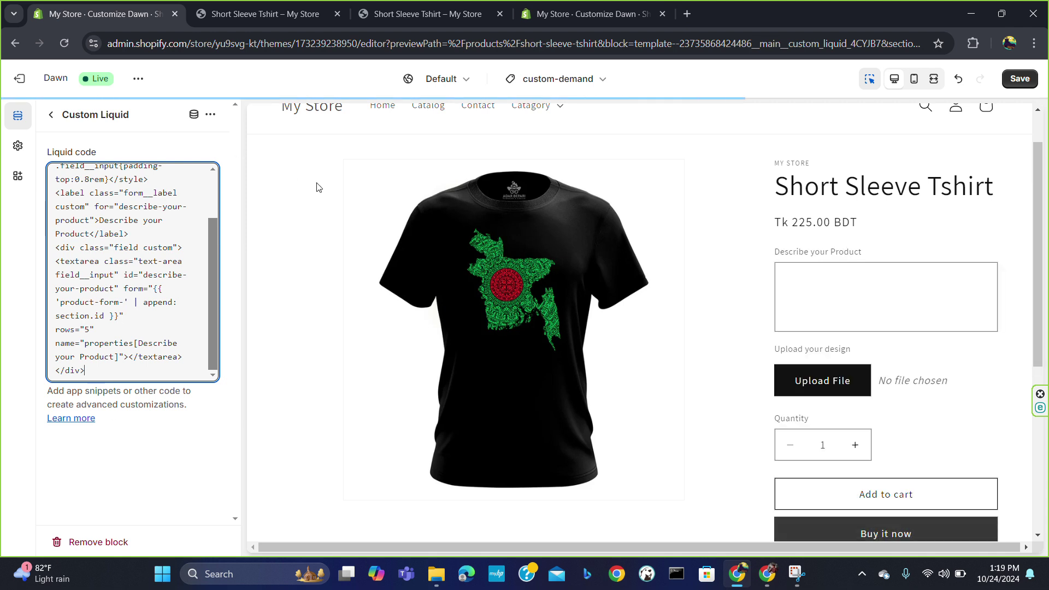
pyautogui.click(50, 114)
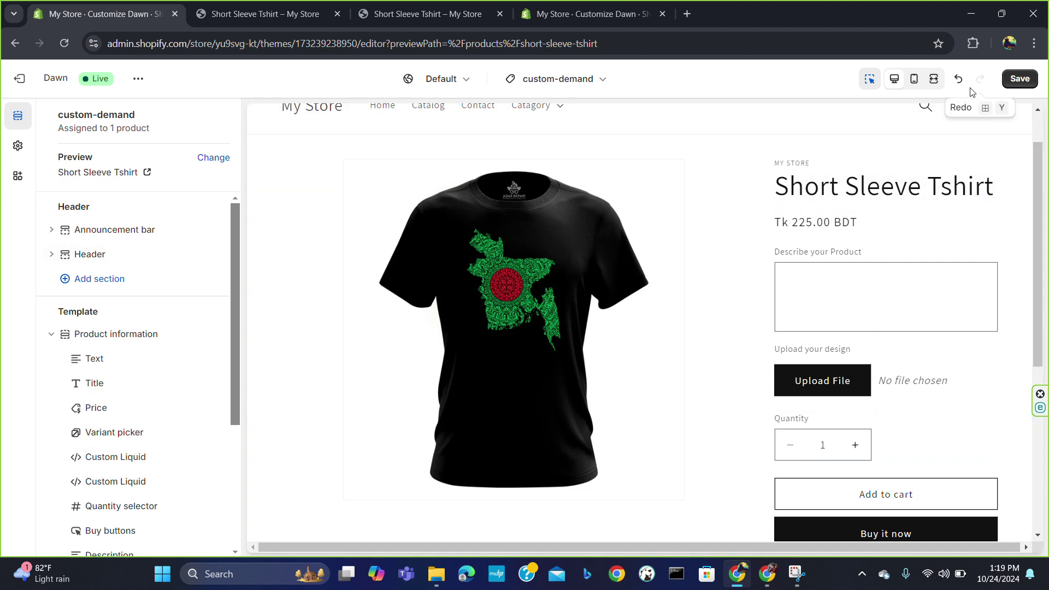
pyautogui.click(1023, 78)
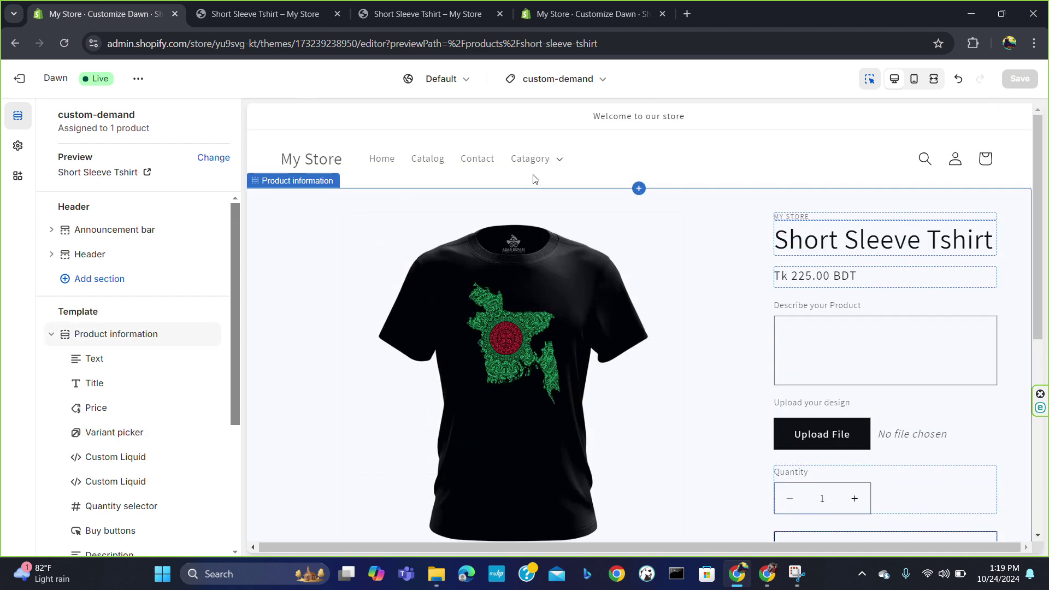
pyautogui.click(563, 79)
pyautogui.click(563, 80)
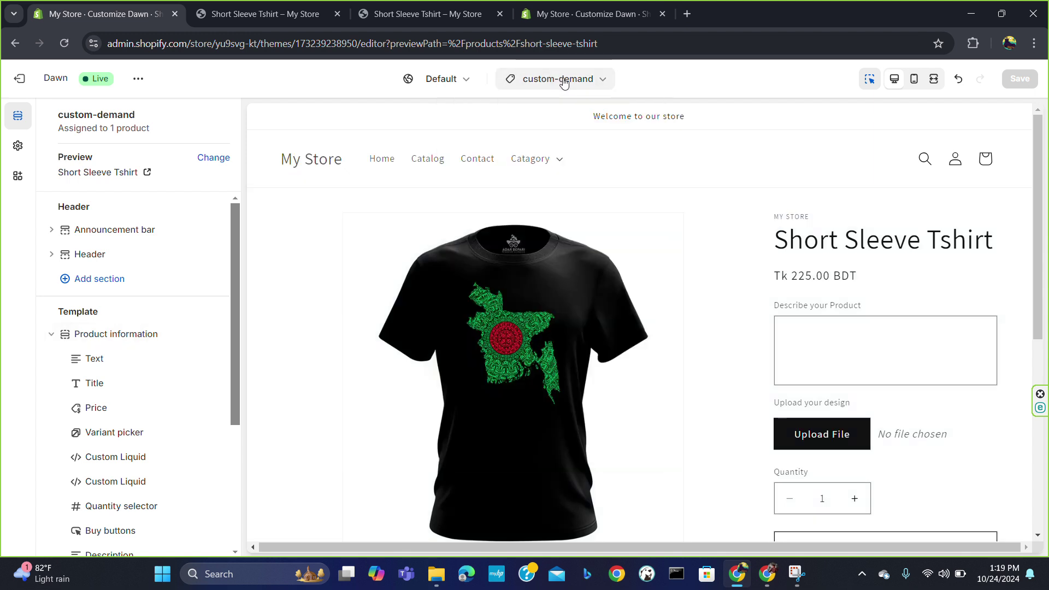